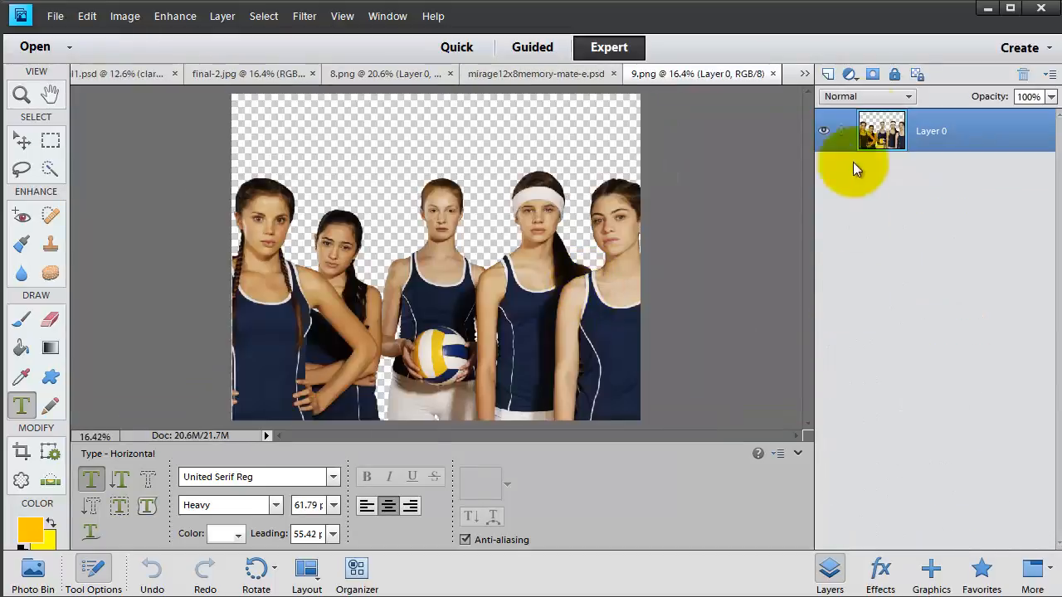
# - Duplicate Layer 0 into the mirage12x8memory-mate-e.psd document
pyautogui.rightClick(877, 126)
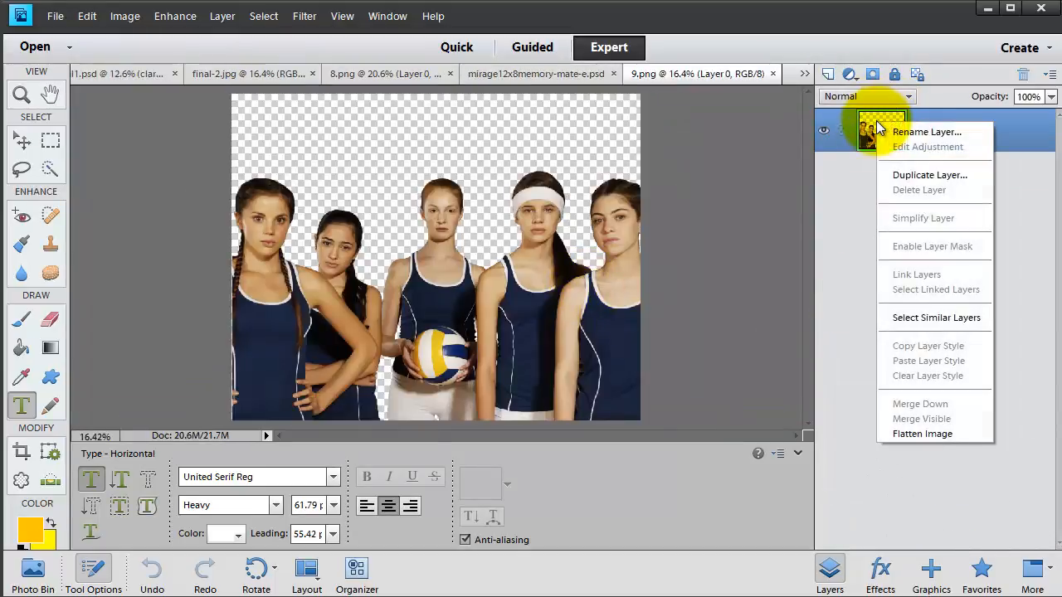
pyautogui.click(904, 172)
pyautogui.click(537, 224)
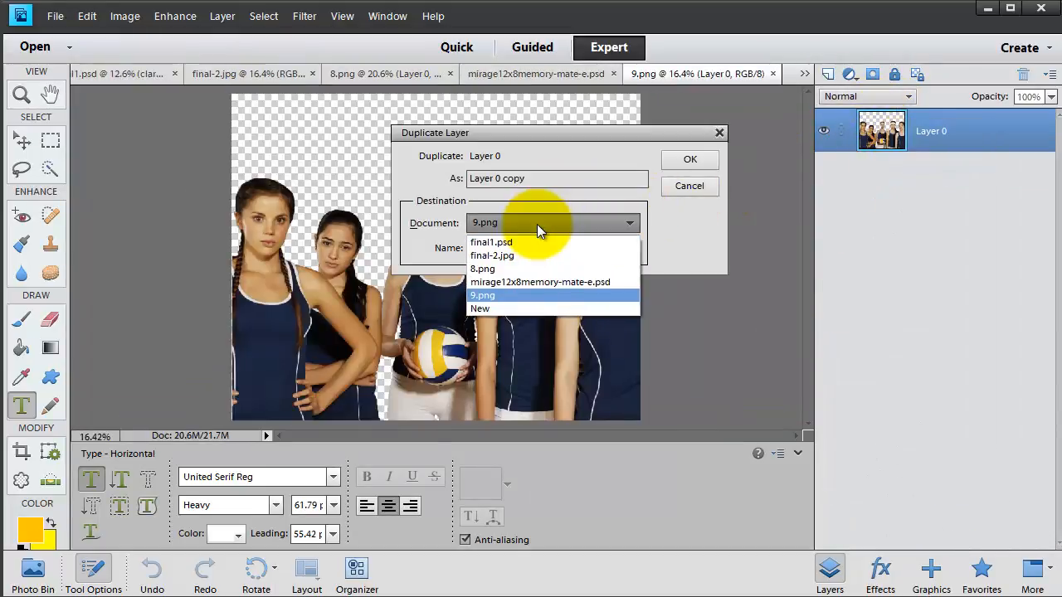
pyautogui.click(535, 281)
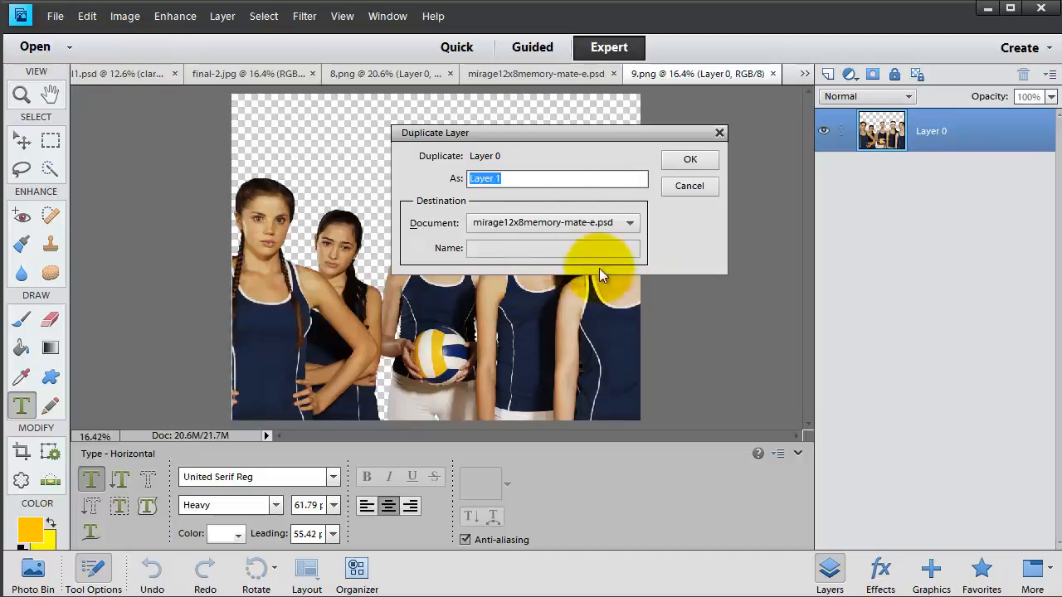
pyautogui.click(690, 159)
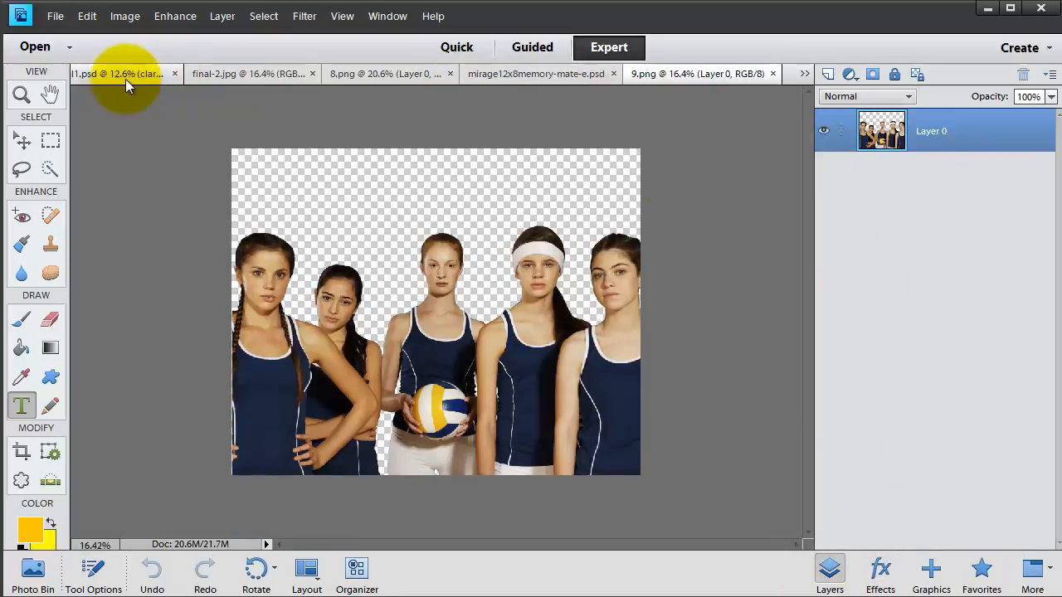
# - In the memory-mate document, scale the team photo to 120.66% and shift it down in the frame
pyautogui.click(126, 79)
pyautogui.click(532, 73)
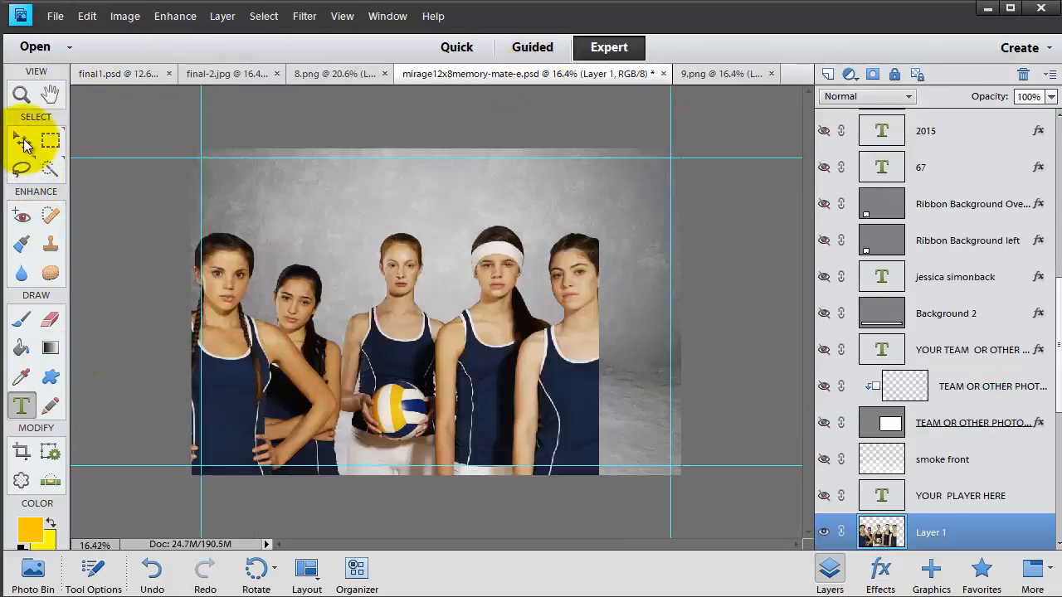
pyautogui.click(23, 143)
pyautogui.moveTo(596, 168); pyautogui.dragTo(706, 147)
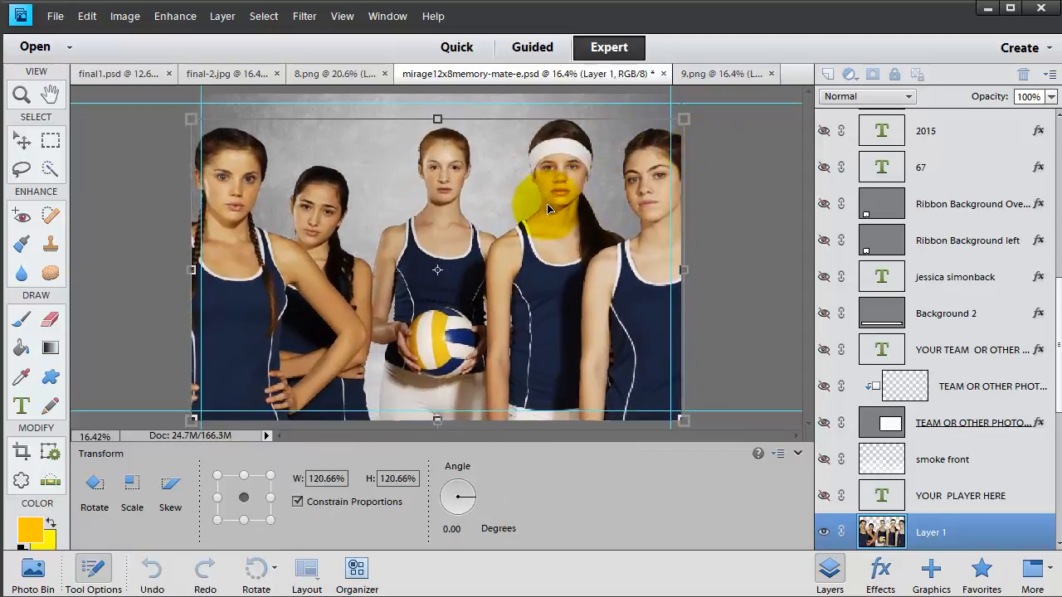
pyautogui.moveTo(547, 204); pyautogui.dragTo(540, 231)
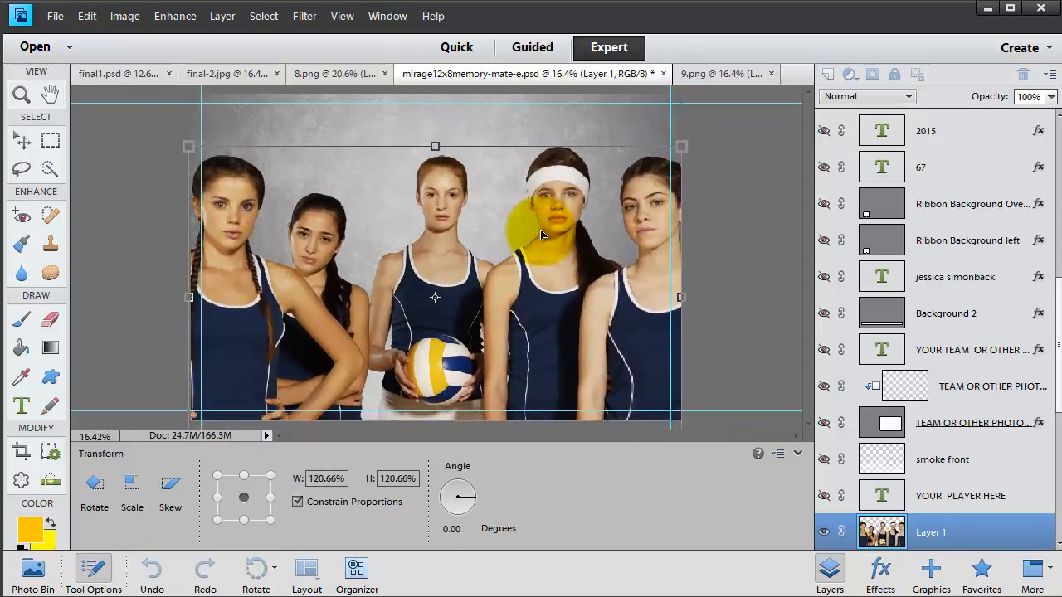
pyautogui.press('Return')
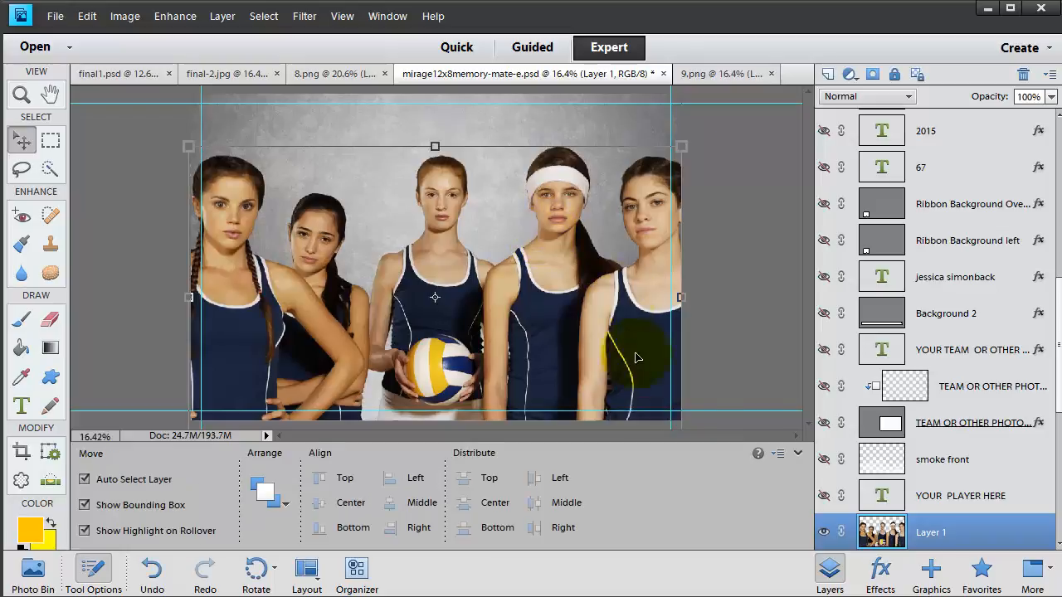
# - Hide Layer 1 and open the C.C.Shark.2014.4 [Converted].psd file
pyautogui.click(825, 533)
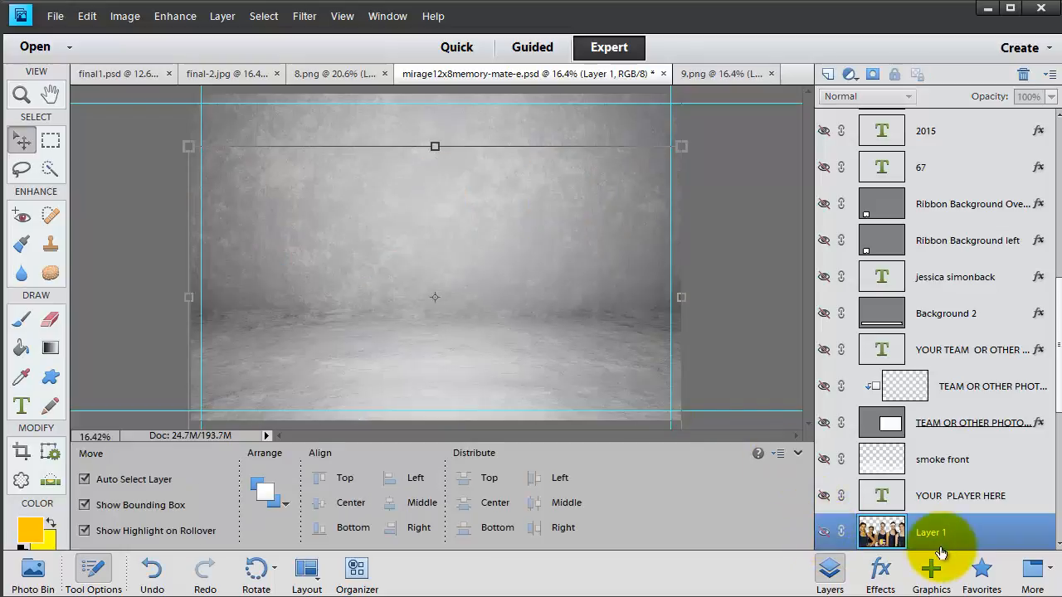
pyautogui.click(58, 20)
pyautogui.click(45, 43)
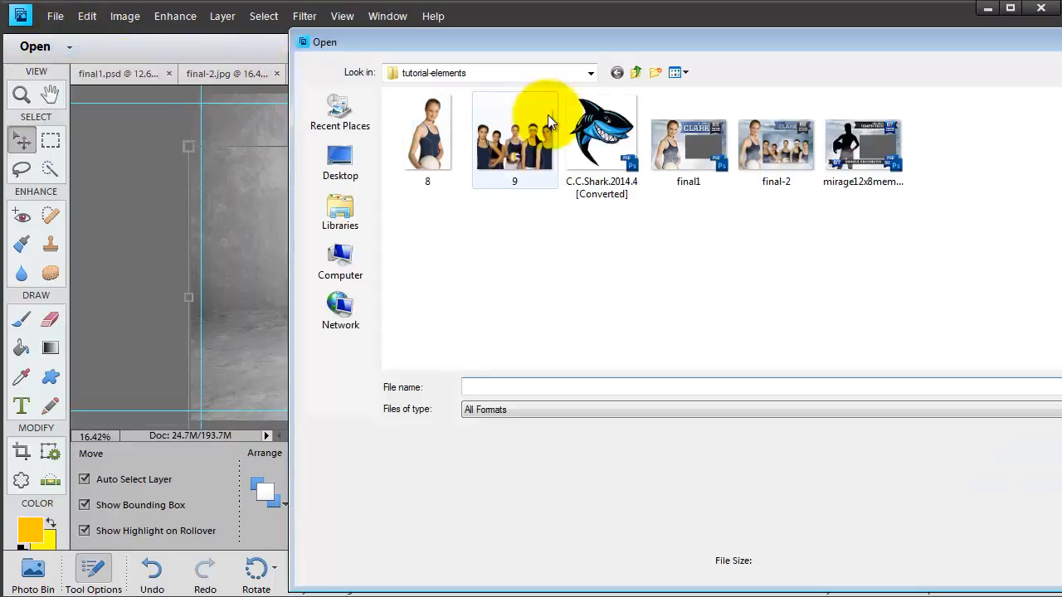
pyautogui.click(593, 129)
pyautogui.press('Return')
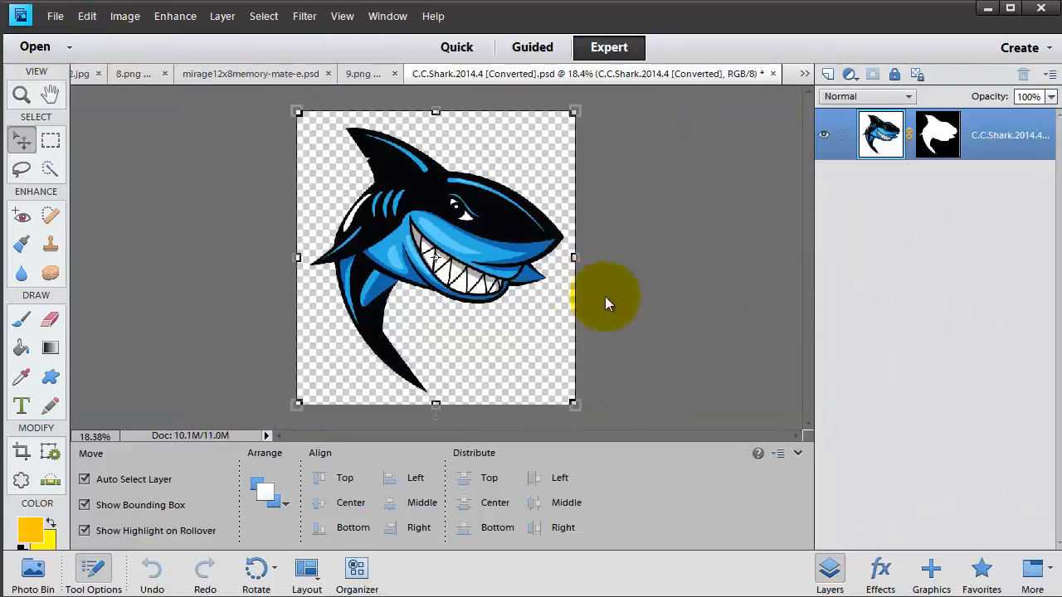
# - Duplicate the shark layer into mirage12x8memory-mate-e.psd and view that document
pyautogui.rightClick(881, 141)
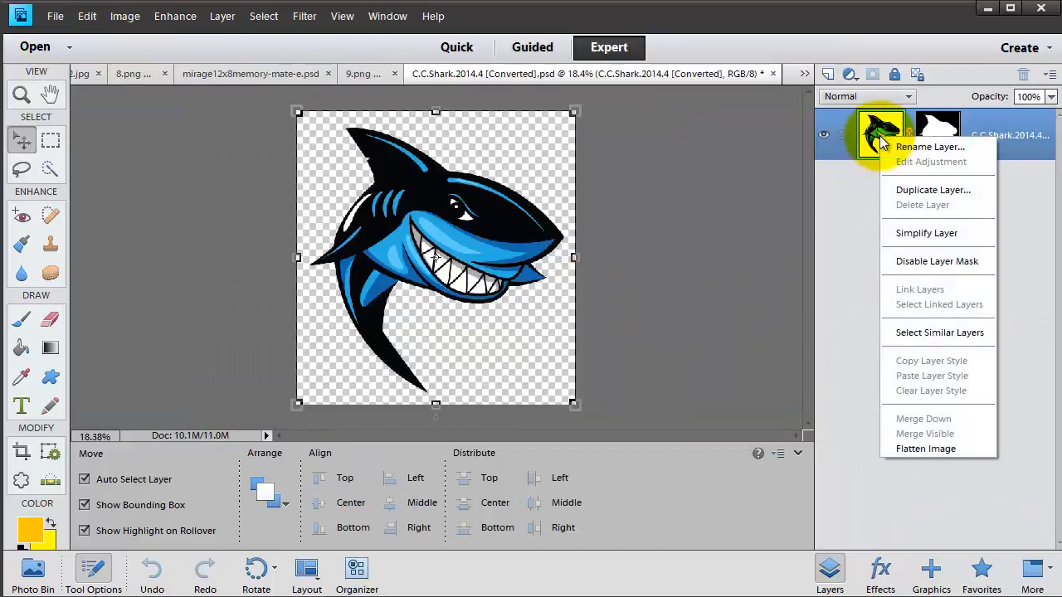
pyautogui.click(892, 191)
pyautogui.click(580, 217)
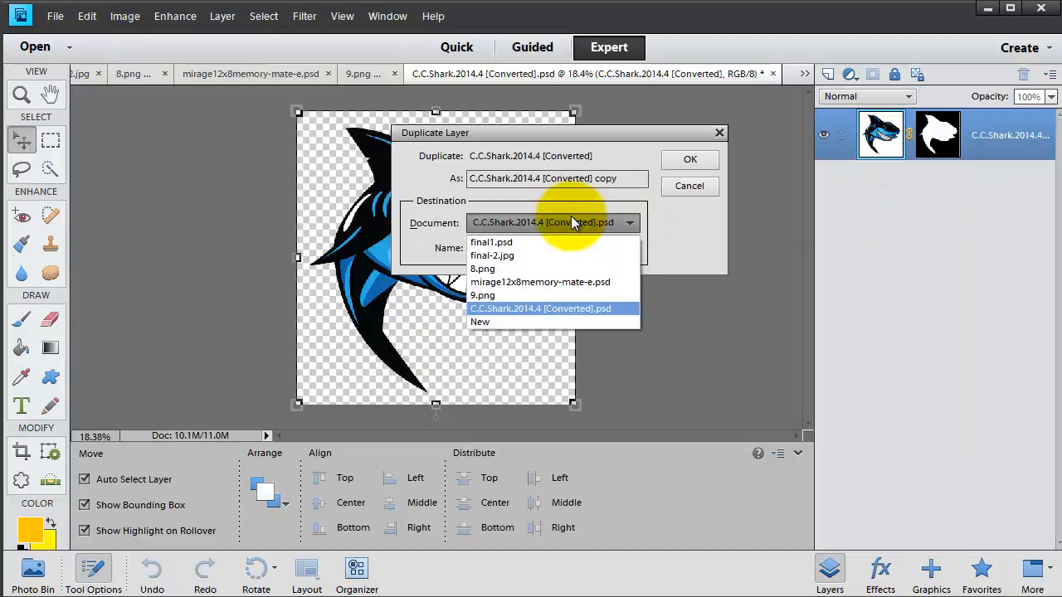
pyautogui.click(543, 283)
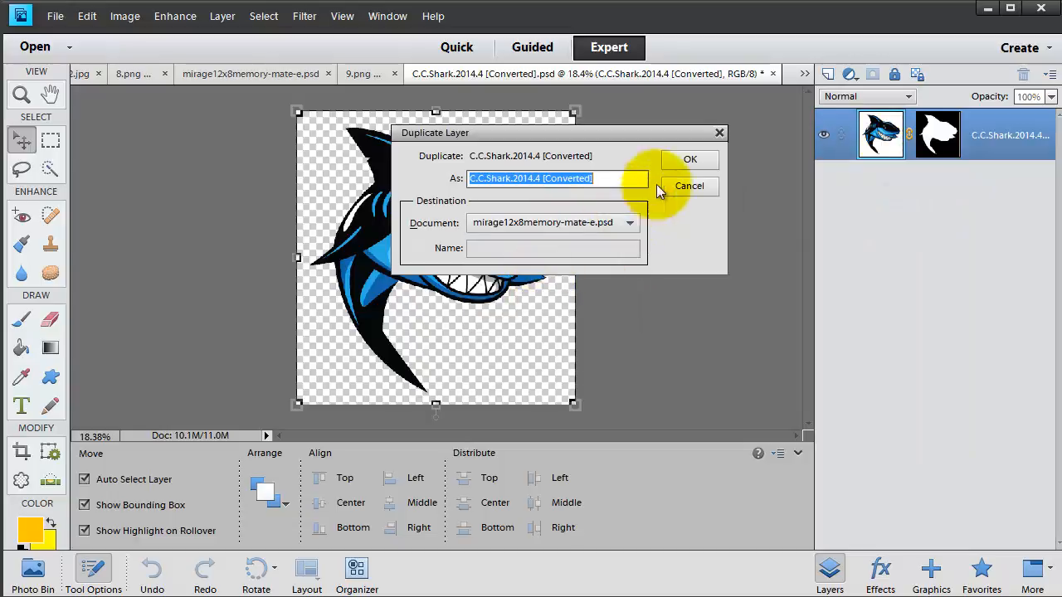
pyautogui.click(687, 163)
pyautogui.click(208, 73)
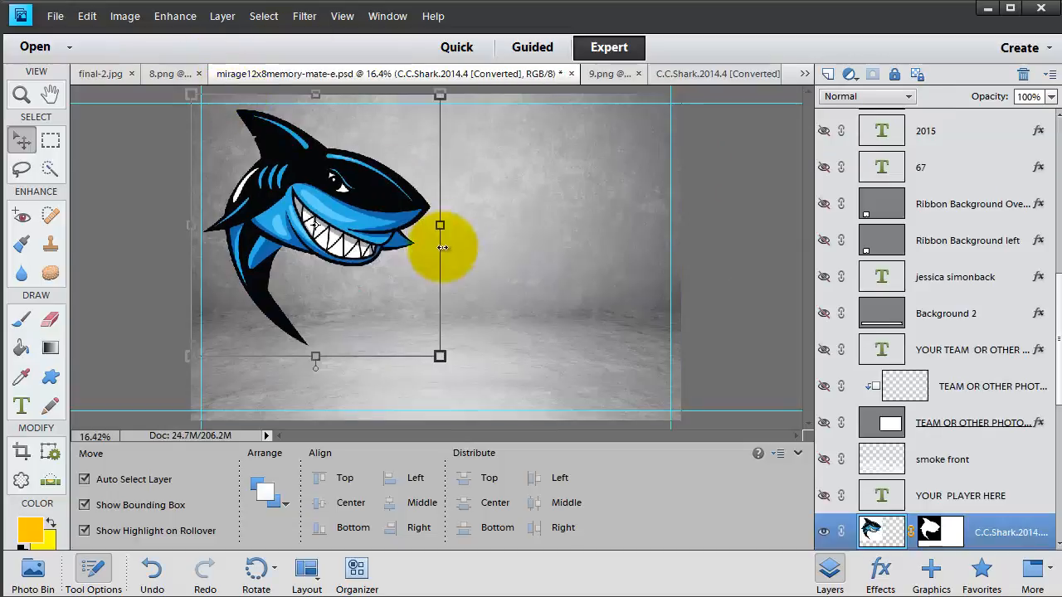
# - Centre the shark, drop it to 54% opacity and set its blend mode to Overlay
pyautogui.moveTo(333, 189); pyautogui.dragTo(475, 197)
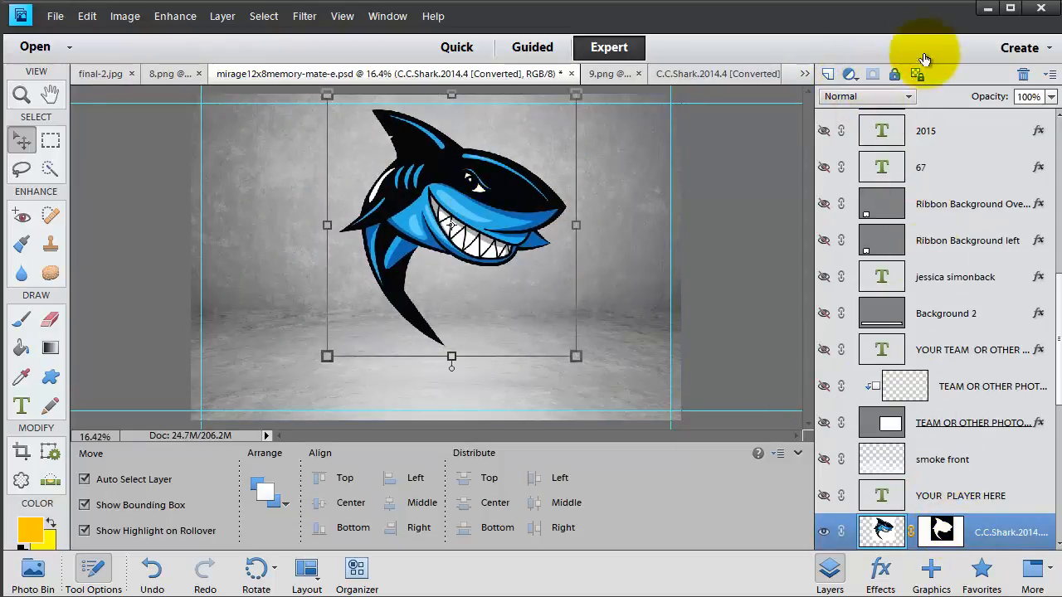
pyautogui.moveTo(999, 101)
pyautogui.mouseDown()
pyautogui.moveTo(961, 112)
pyautogui.moveTo(1003, 112)
pyautogui.mouseUp()
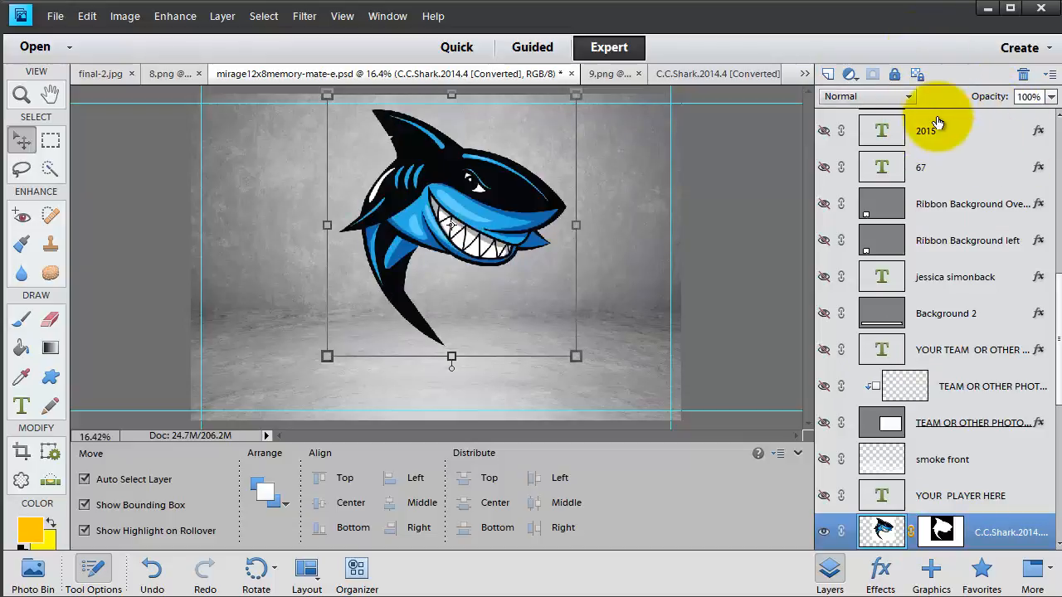
pyautogui.click(876, 97)
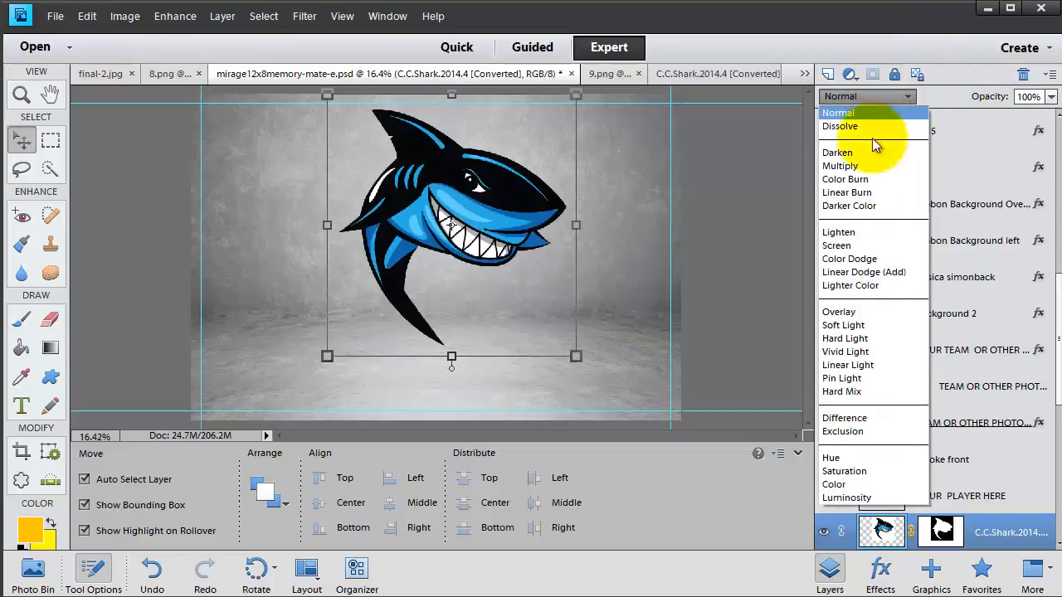
pyautogui.click(853, 312)
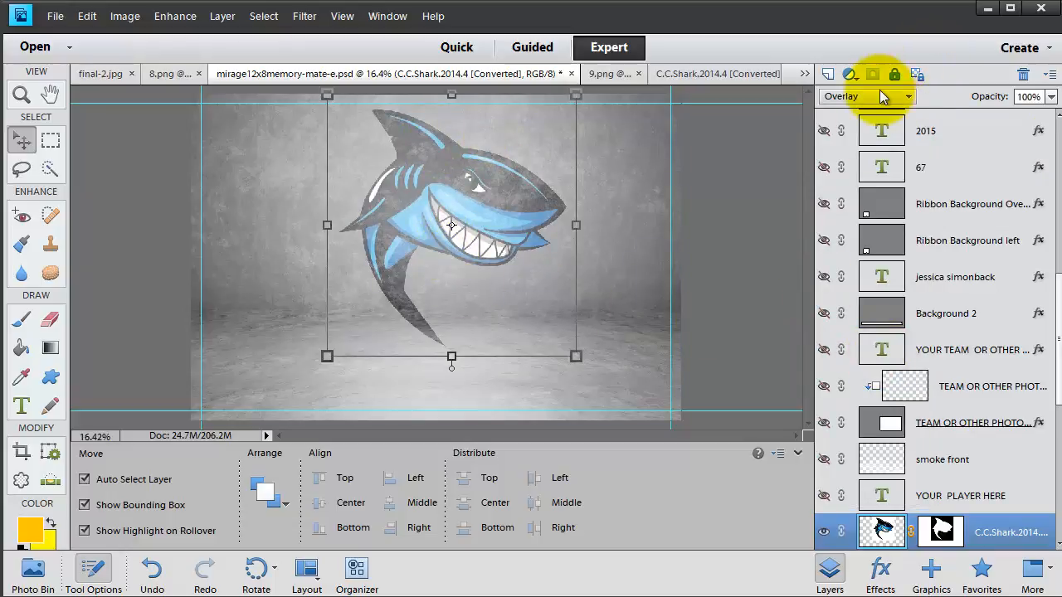
# - Compare Soft Light, keep Overlay, and scale the shark up to about 134%
pyautogui.click(867, 96)
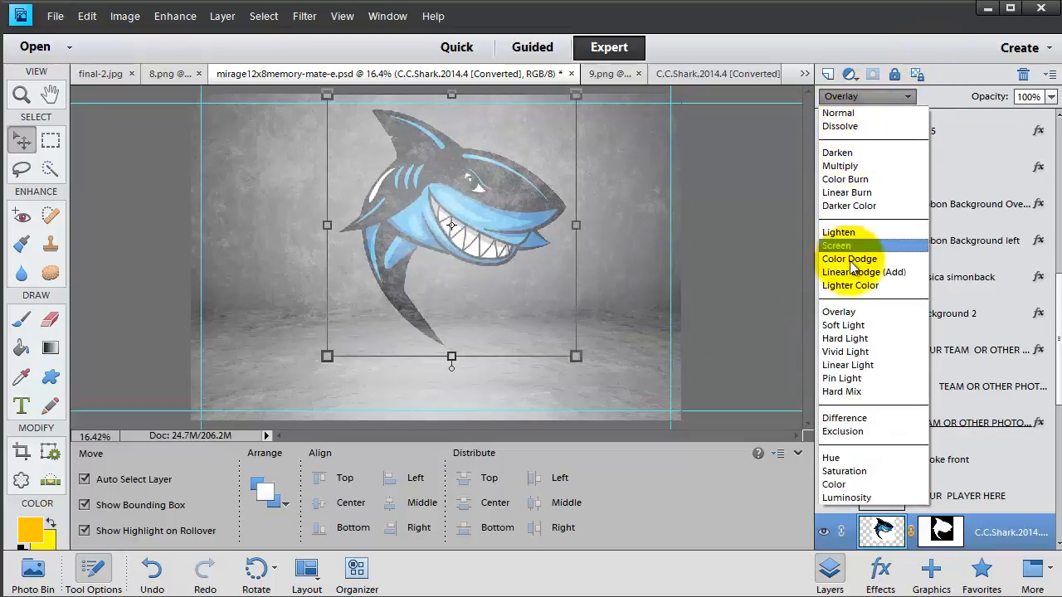
pyautogui.click(848, 325)
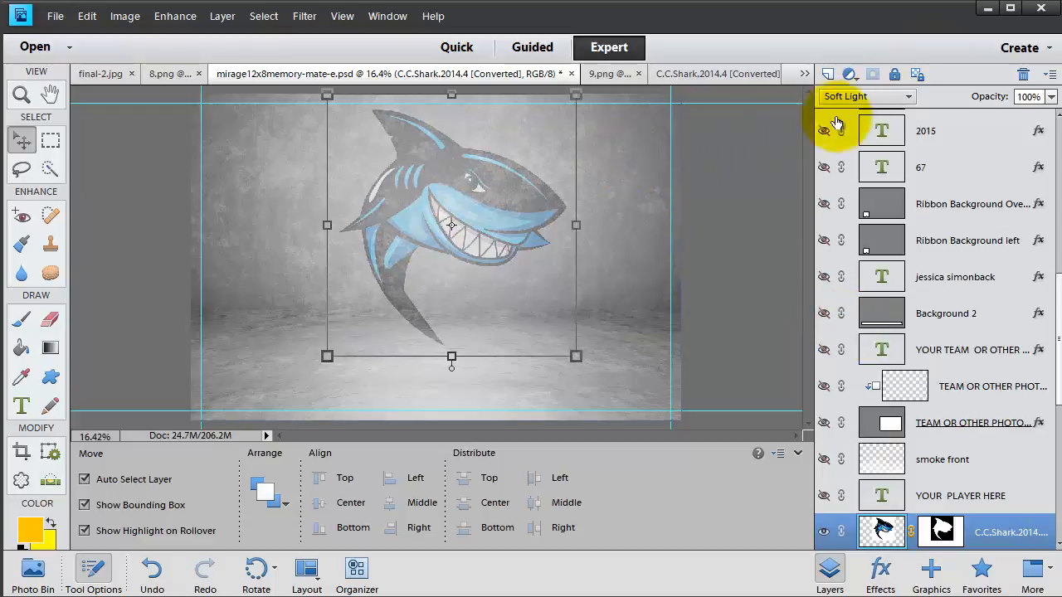
pyautogui.click(854, 97)
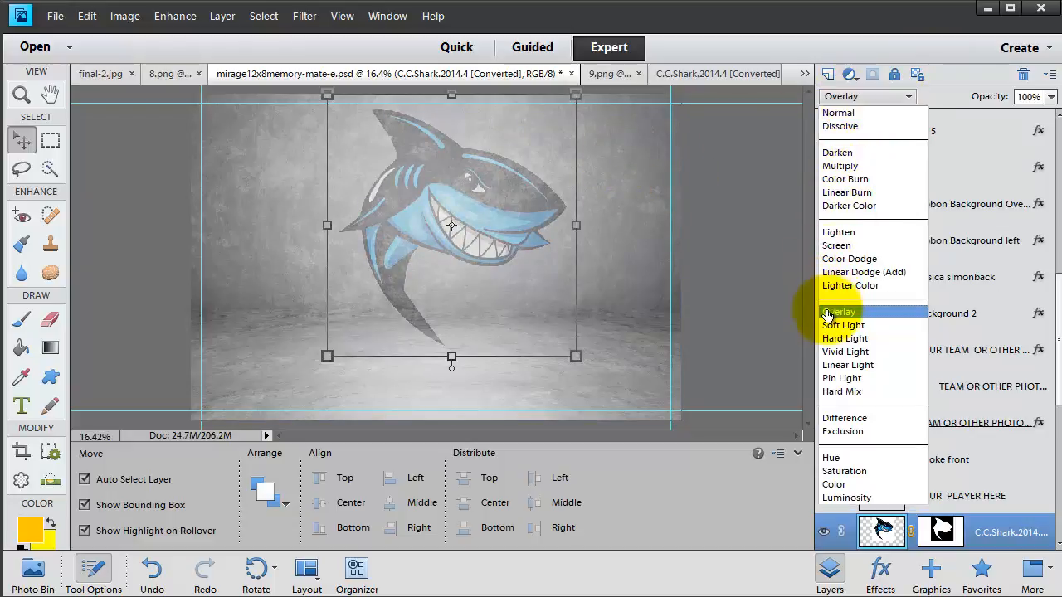
pyautogui.click(827, 313)
pyautogui.moveTo(576, 96); pyautogui.dragTo(641, 49)
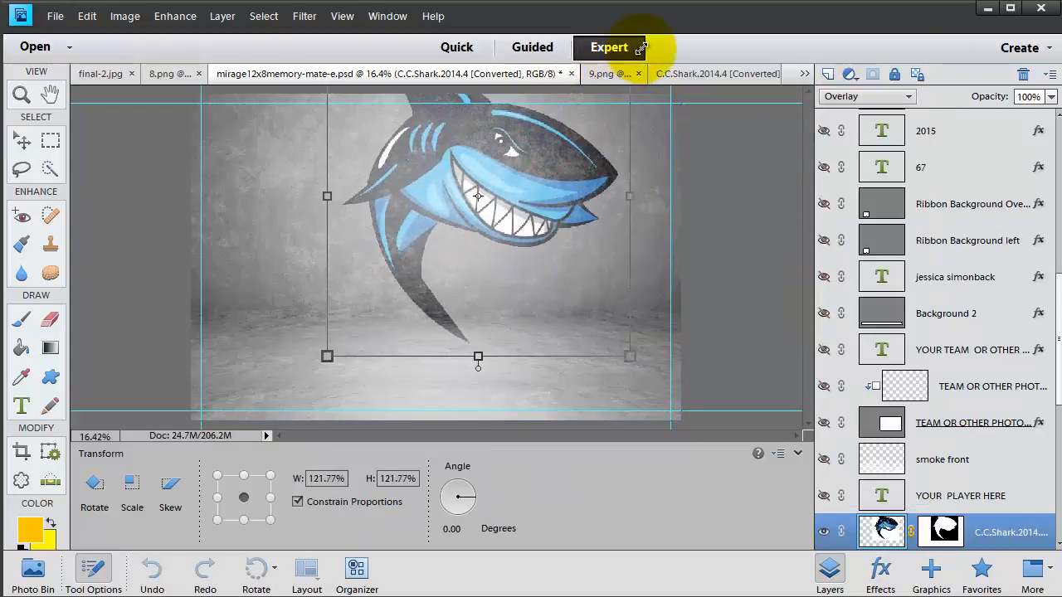
pyautogui.moveTo(327, 357); pyautogui.dragTo(279, 406)
# - Commit the shark resize, show the team photo again, and move the shark layer down above background simple 2
pyautogui.doubleClick(390, 214)
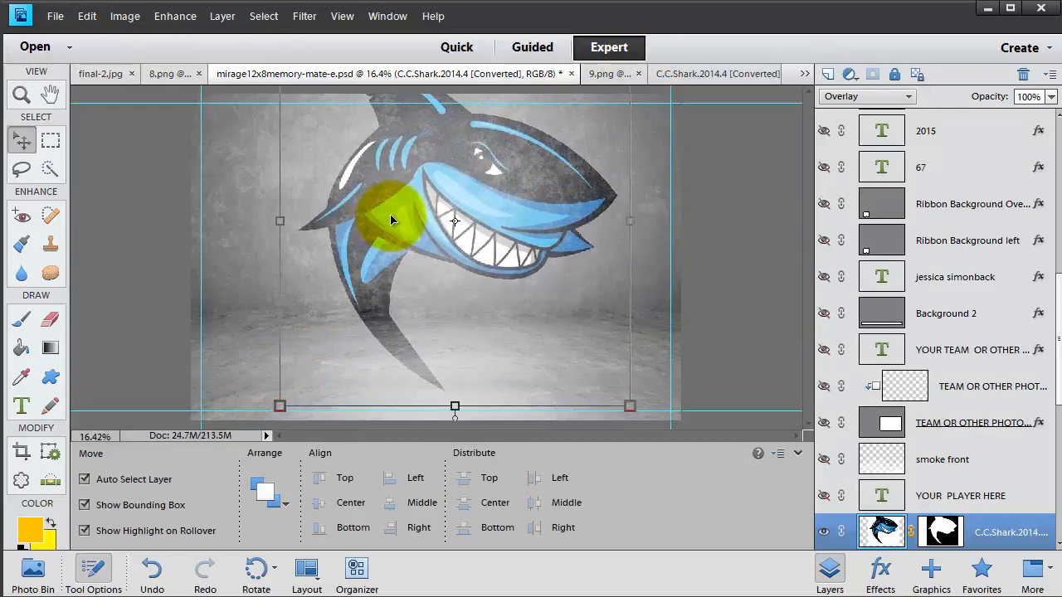
pyautogui.scroll(-3, 988, 479)
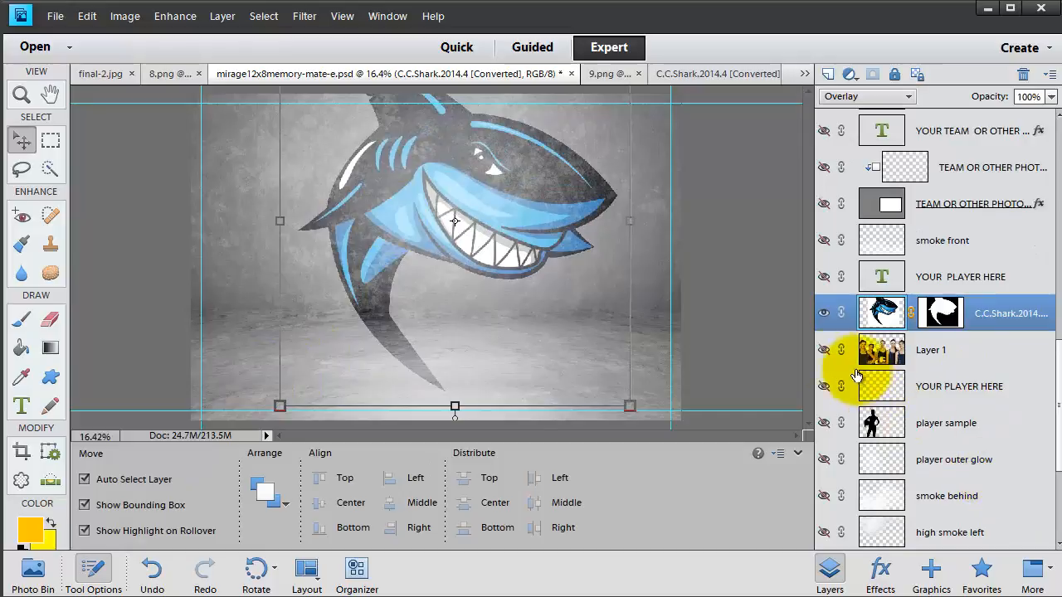
pyautogui.click(823, 349)
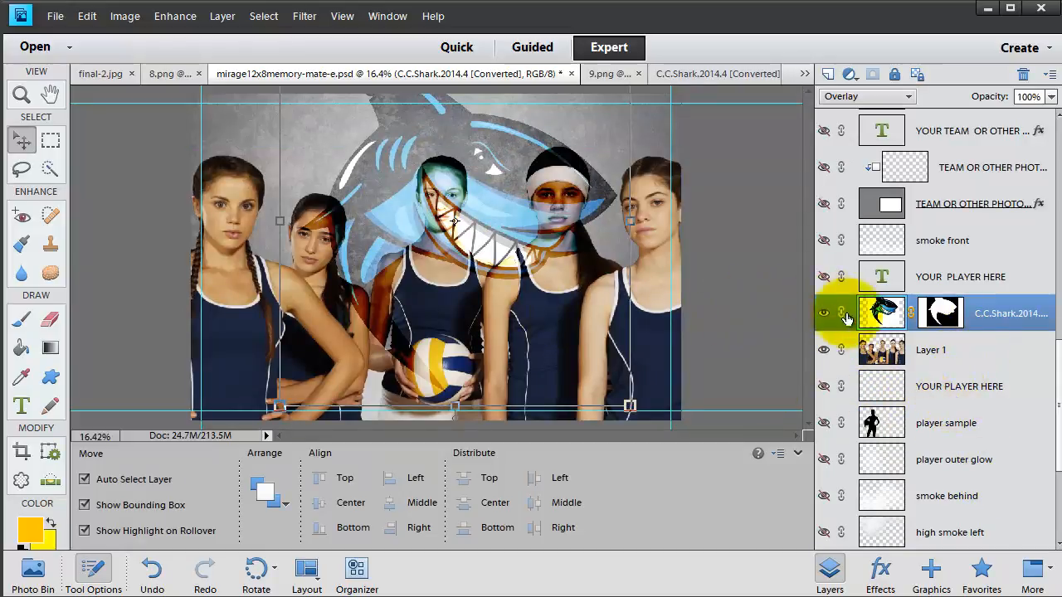
pyautogui.click(969, 347)
pyautogui.moveTo(1005, 312); pyautogui.dragTo(993, 369)
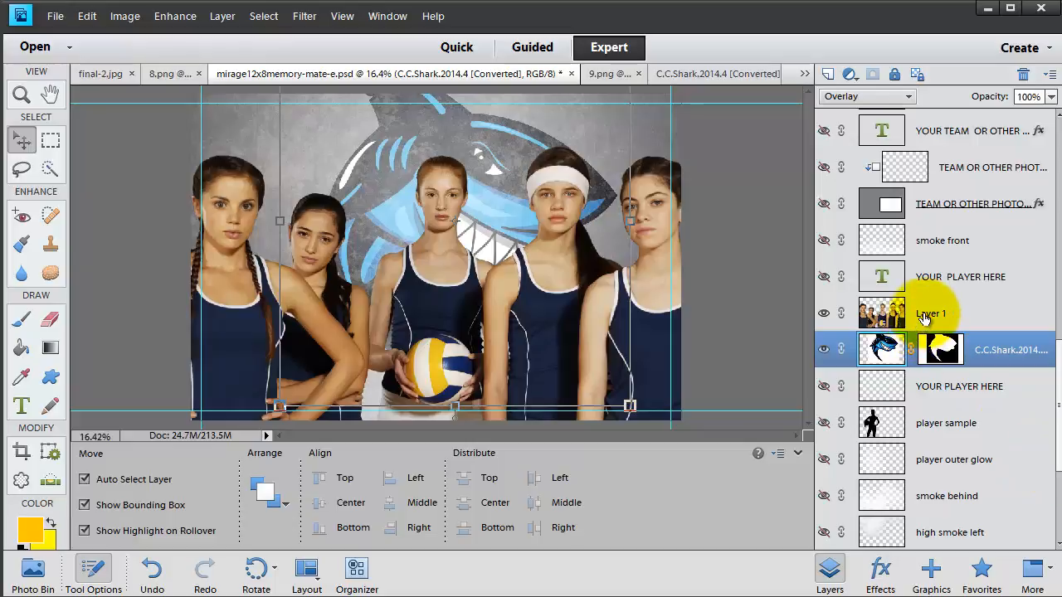
pyautogui.click(975, 320)
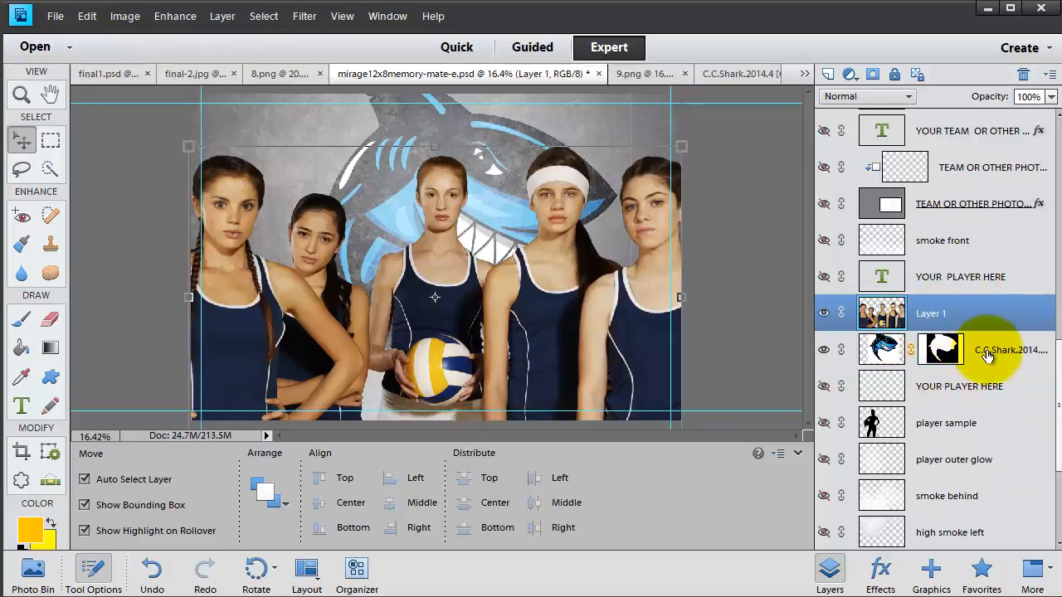
pyautogui.scroll(-4, 970, 415)
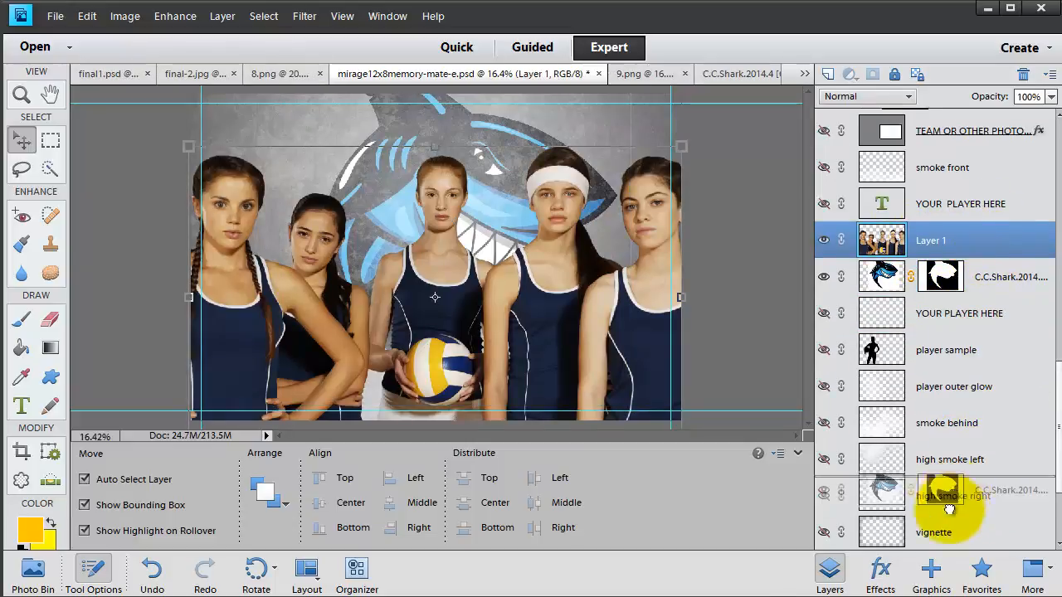
pyautogui.moveTo(941, 590); pyautogui.dragTo(943, 474)
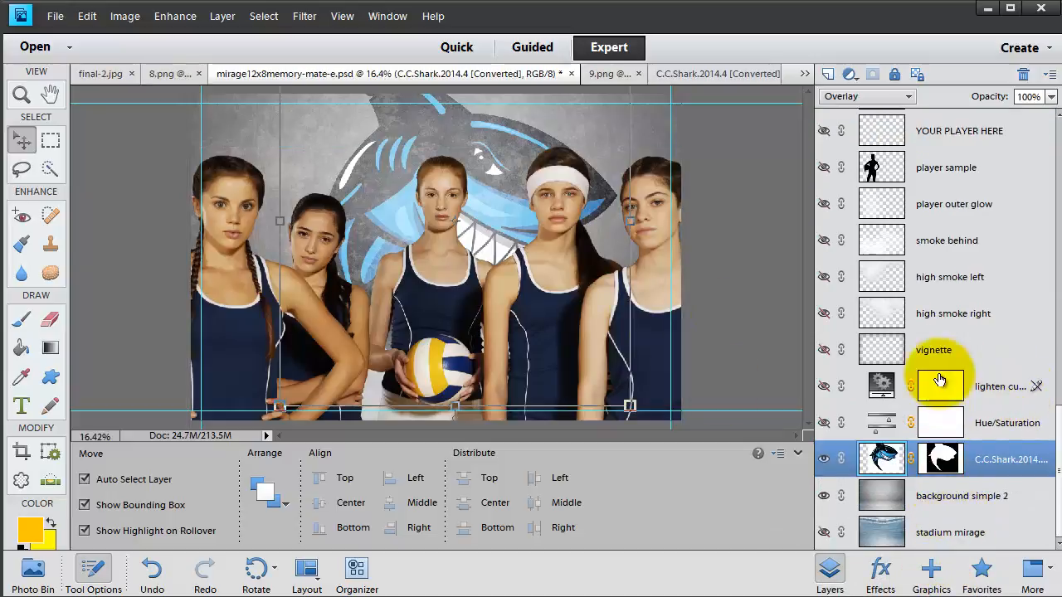
pyautogui.scroll(4, 930, 323)
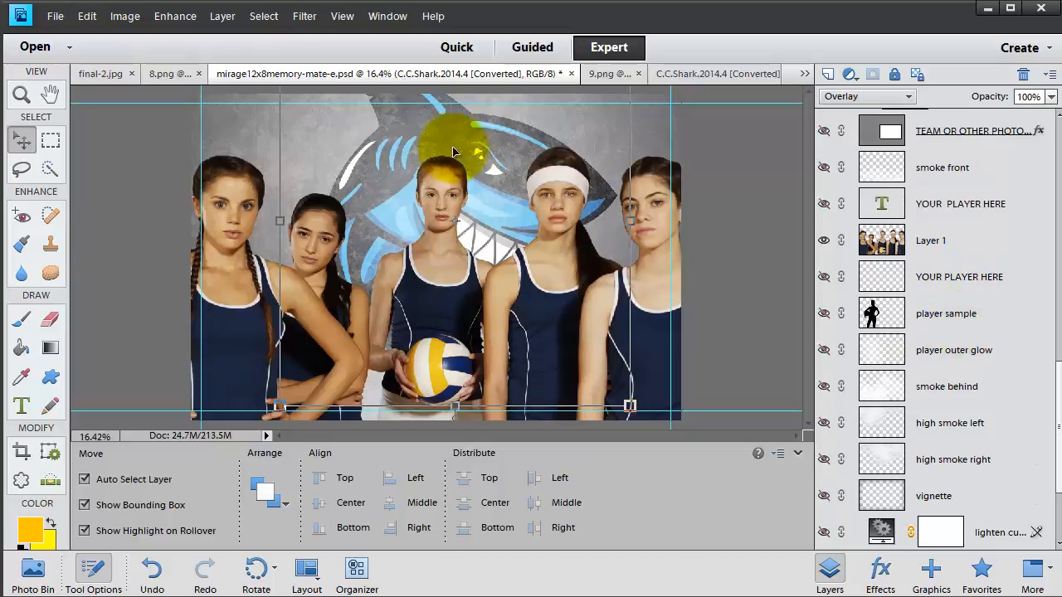
# - Make the smoke behind and smoke front layers visible
pyautogui.click(844, 386)
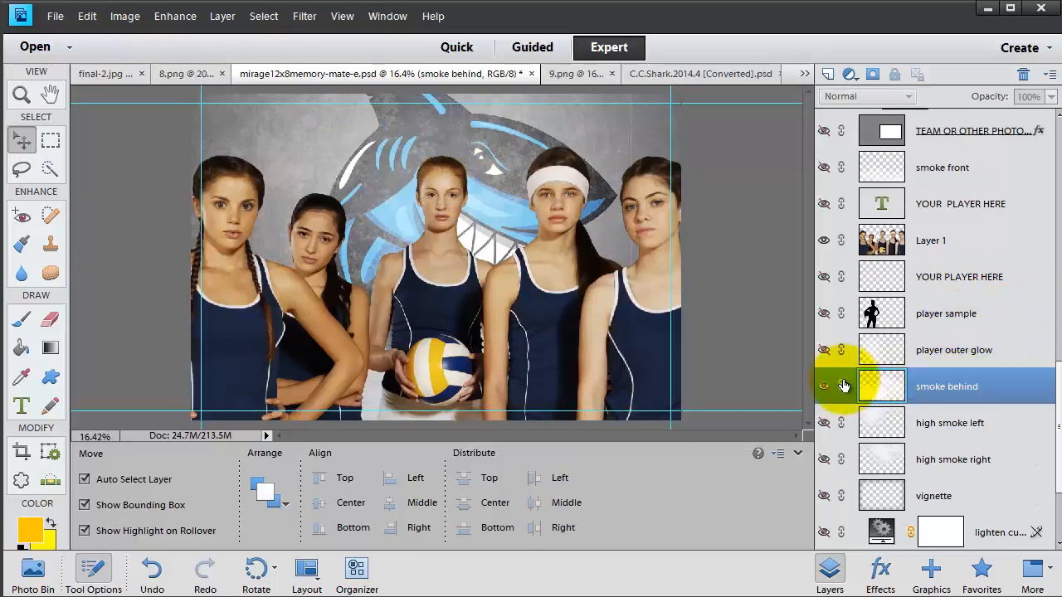
pyautogui.click(824, 388)
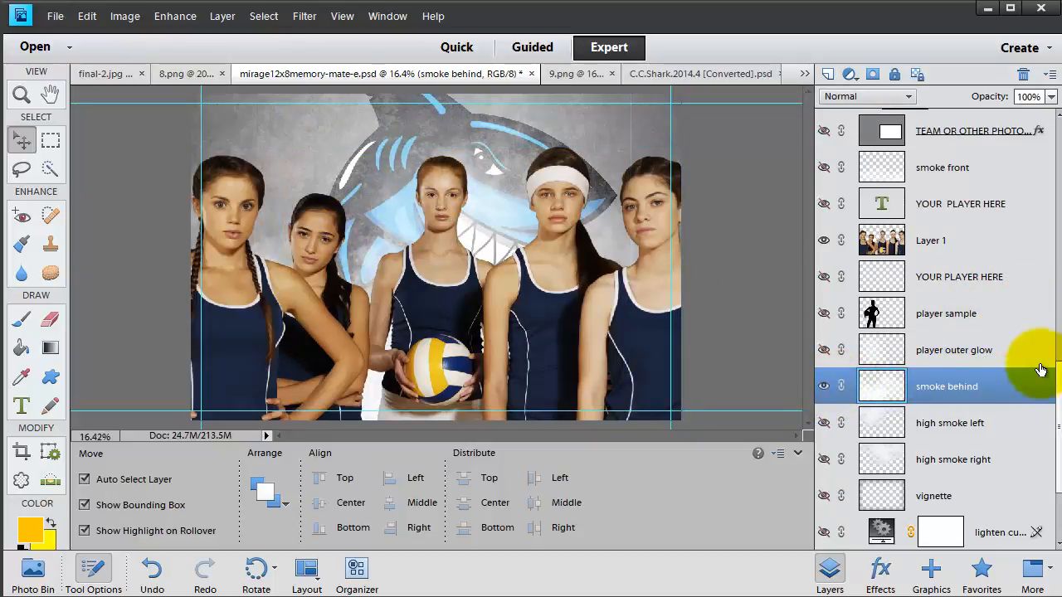
pyautogui.scroll(6, 996, 486)
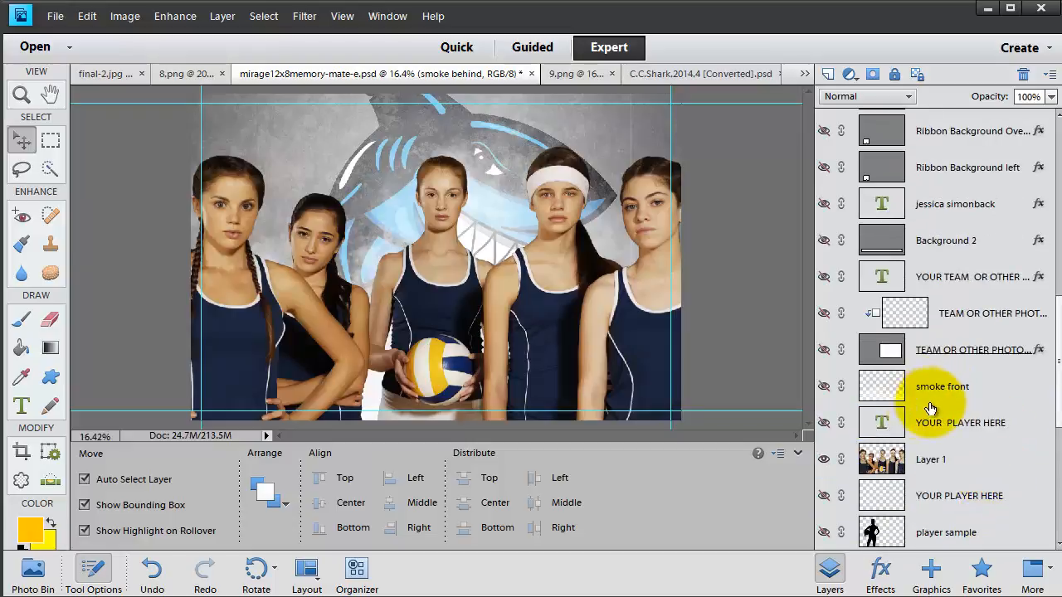
pyautogui.click(824, 386)
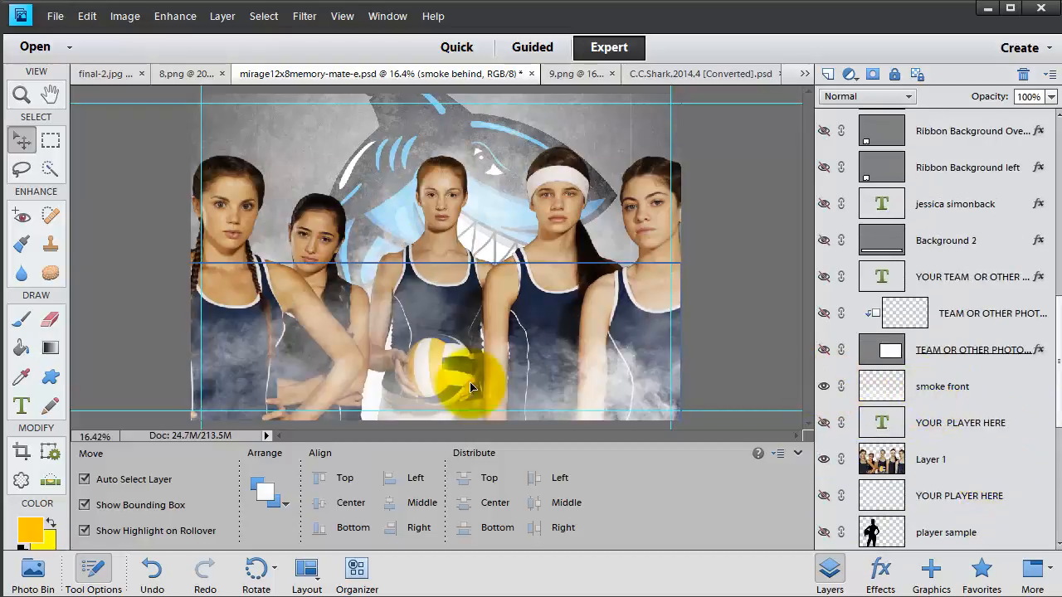
# - Stretch the smoke front layer down over the players' legs and widen it across the team
pyautogui.click(953, 398)
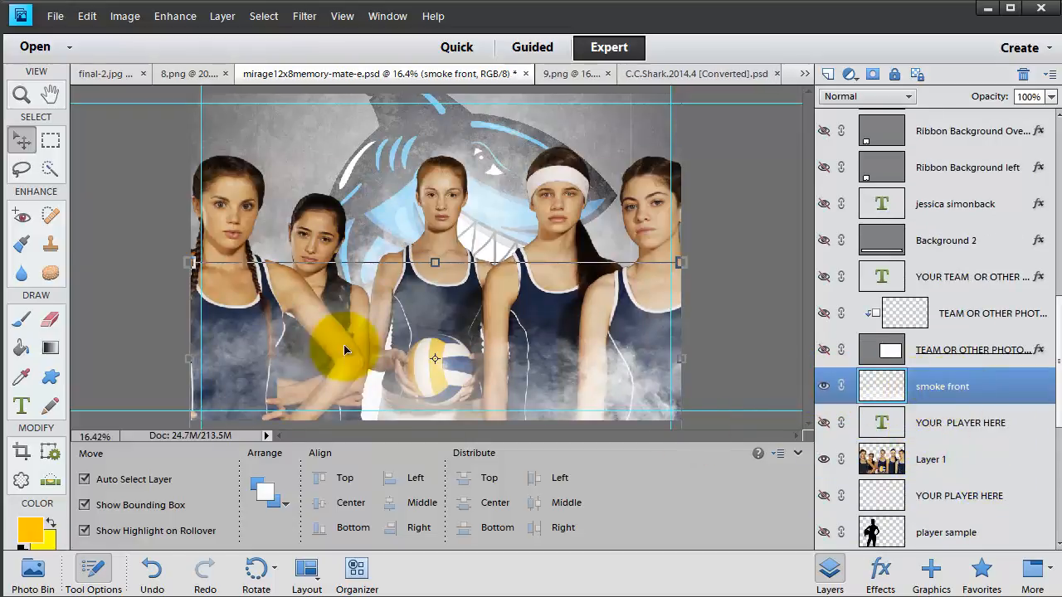
pyautogui.moveTo(434, 263); pyautogui.dragTo(417, 309)
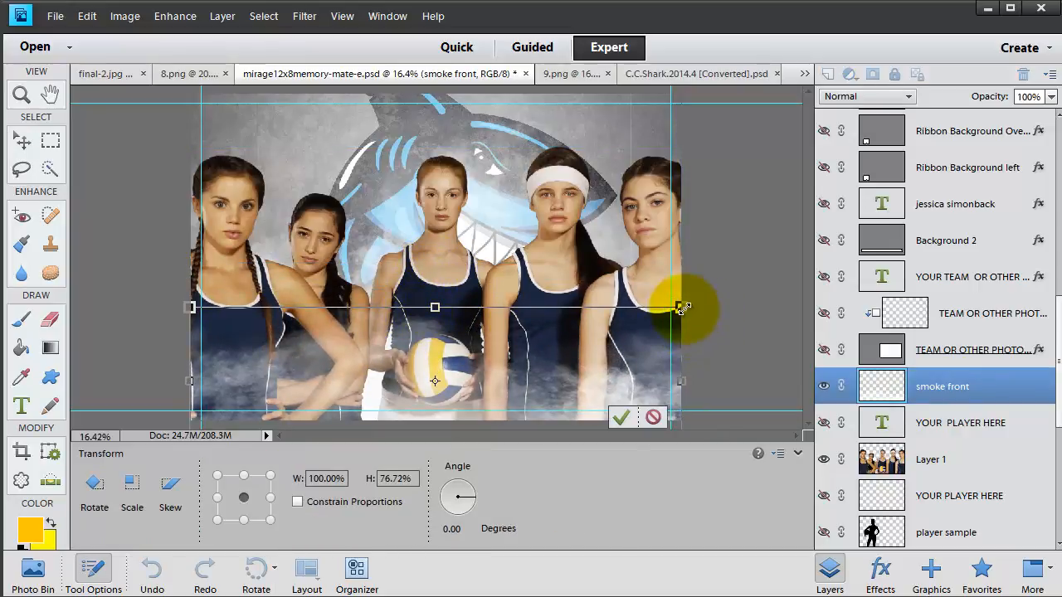
pyautogui.moveTo(677, 305)
pyautogui.mouseDown()
pyautogui.moveTo(754, 268)
pyautogui.moveTo(688, 268)
pyautogui.moveTo(681, 288)
pyautogui.moveTo(693, 310)
pyautogui.mouseUp()
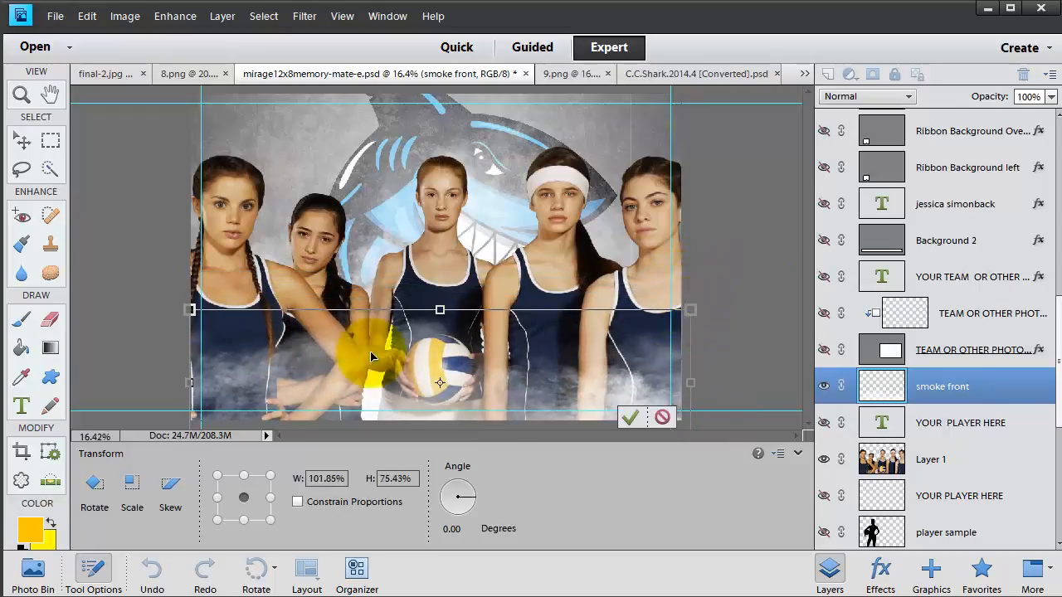
pyautogui.moveTo(190, 383); pyautogui.dragTo(172, 382)
pyautogui.press('Return')
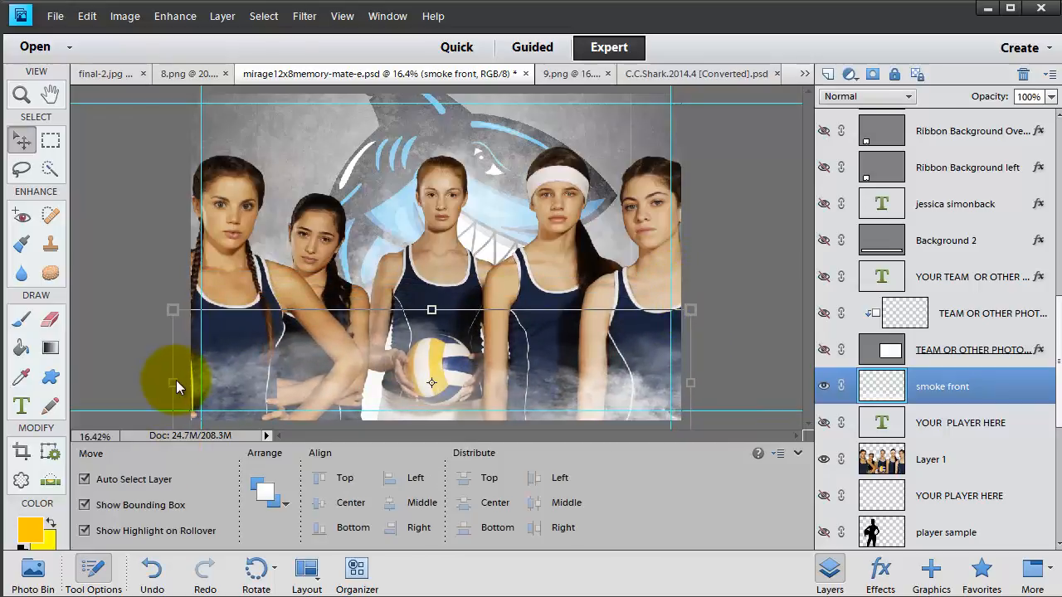
# - Toggle the player outer glow, re-show smoke behind, and fade high smoke right to 15% opacity
pyautogui.scroll(-2, 987, 465)
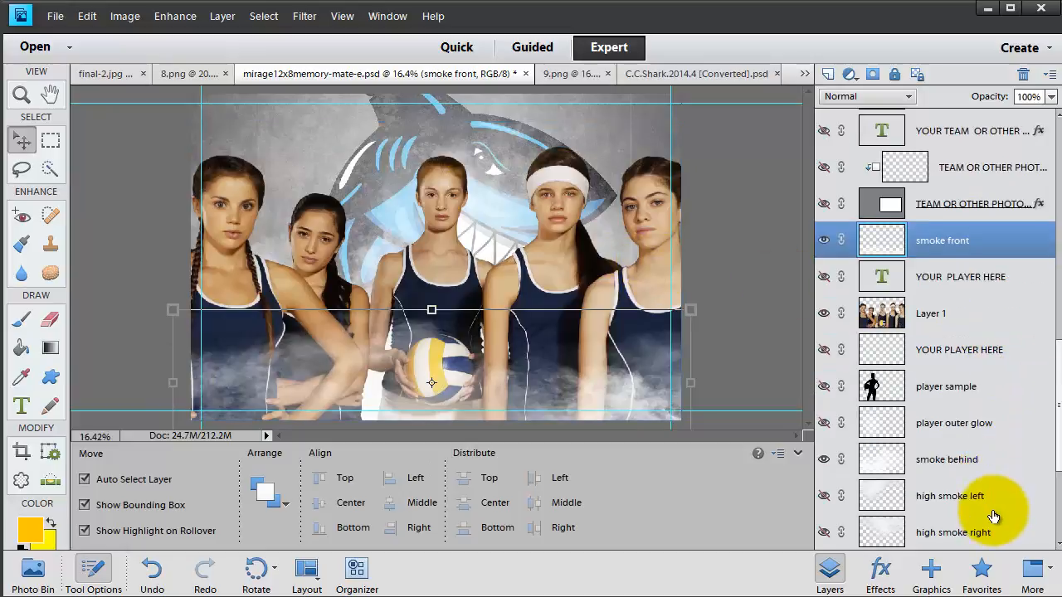
pyautogui.click(823, 423)
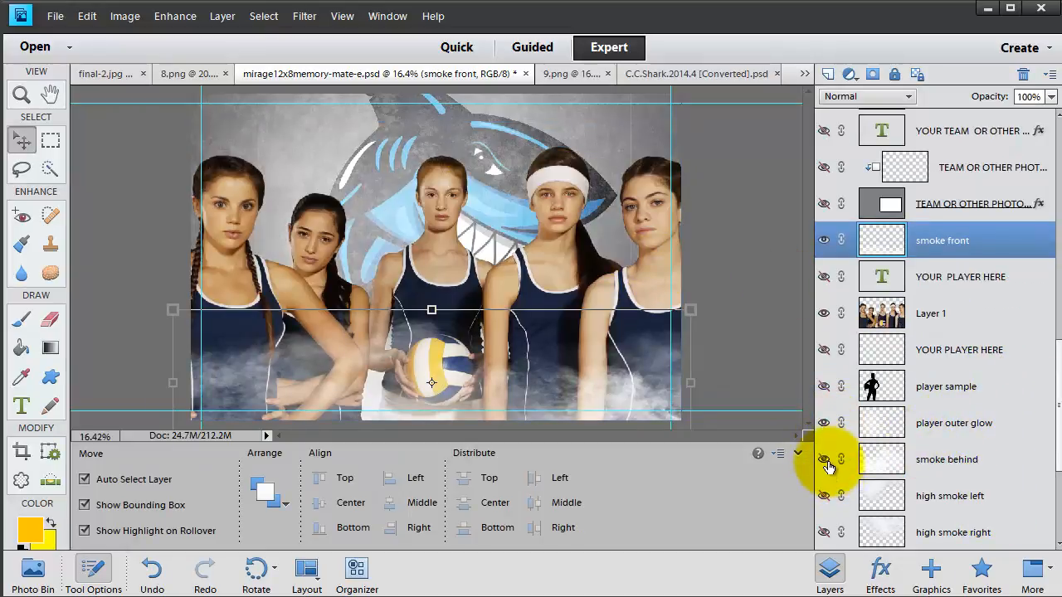
pyautogui.click(828, 465)
pyautogui.scroll(-2, 915, 482)
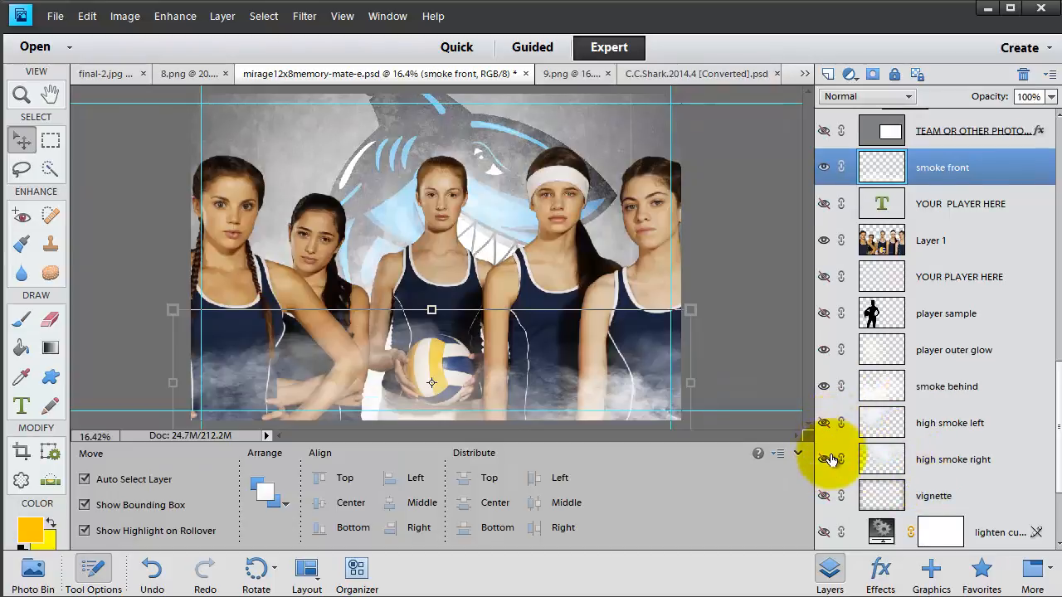
pyautogui.click(826, 459)
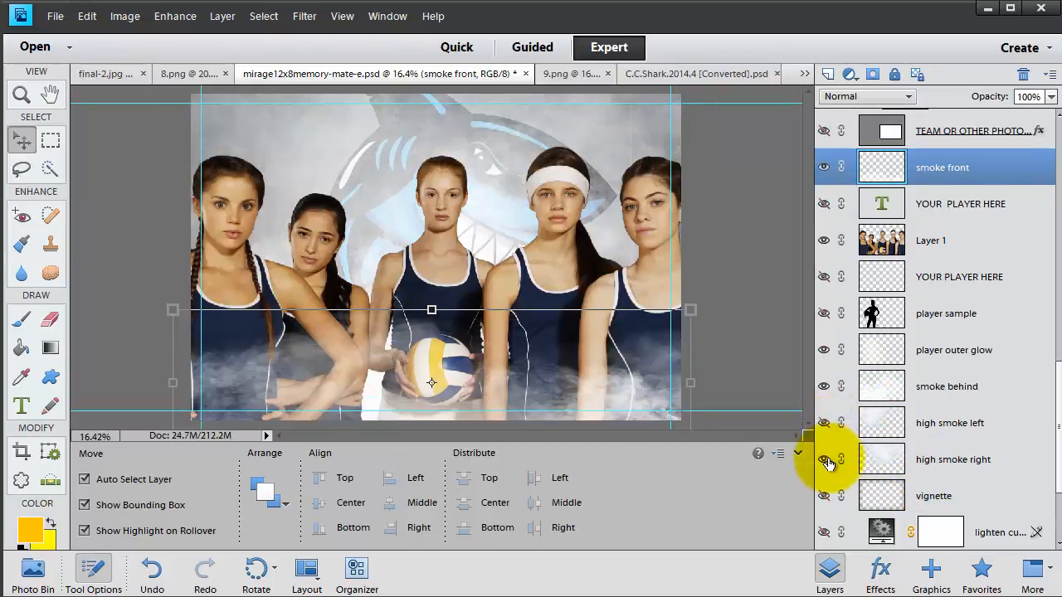
pyautogui.click(937, 460)
pyautogui.moveTo(954, 97)
pyautogui.mouseDown()
pyautogui.moveTo(1002, 95)
pyautogui.moveTo(965, 101)
pyautogui.mouseUp()
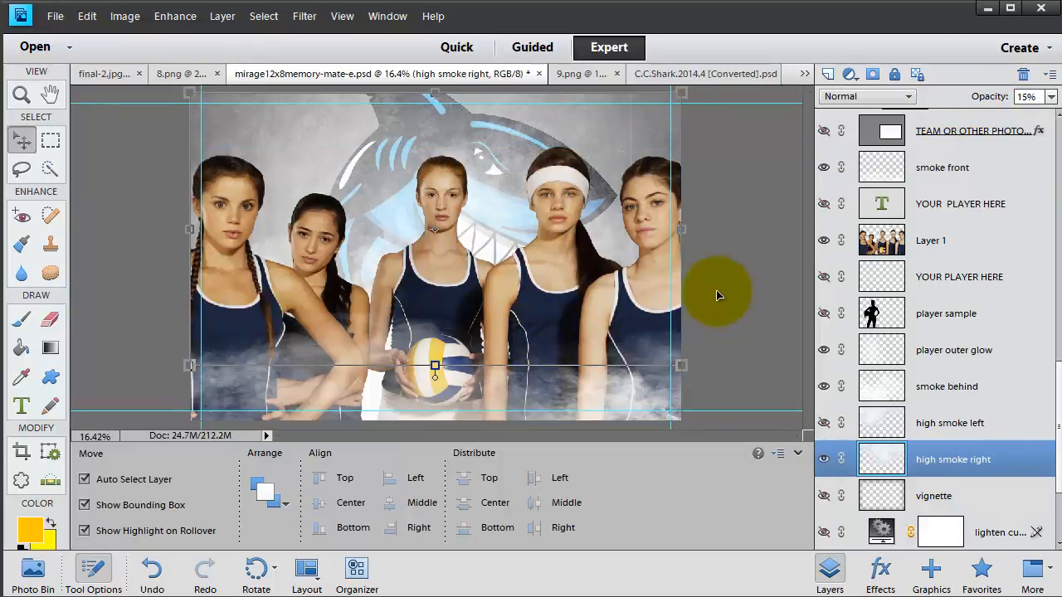
pyautogui.scroll(-2, 912, 414)
pyautogui.click(881, 459)
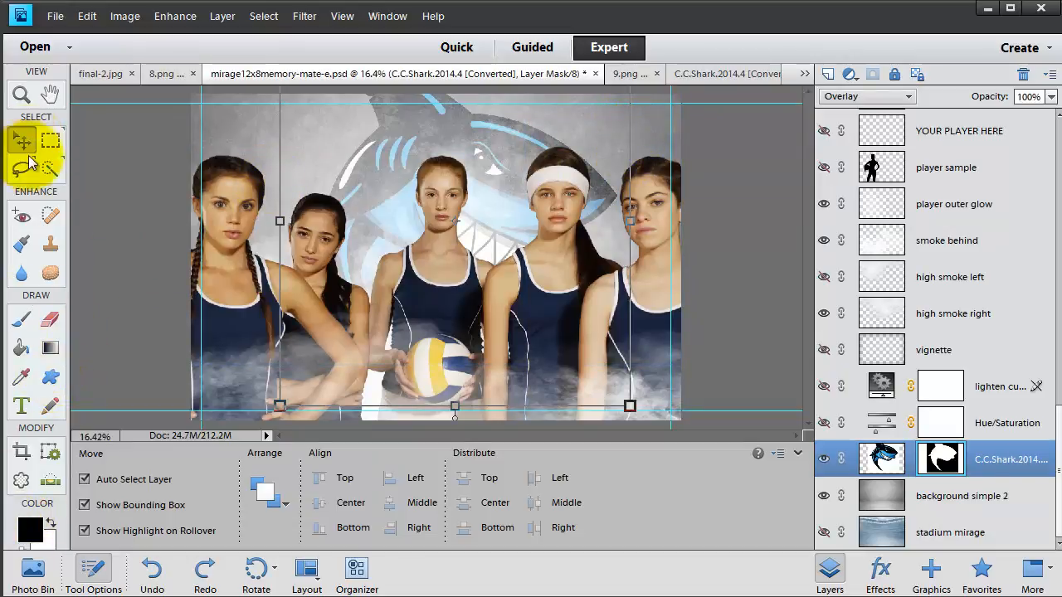
# - Paint faint black strokes with a 150 px low-opacity brush on the C.C.Shark layer mask
pyautogui.click(22, 245)
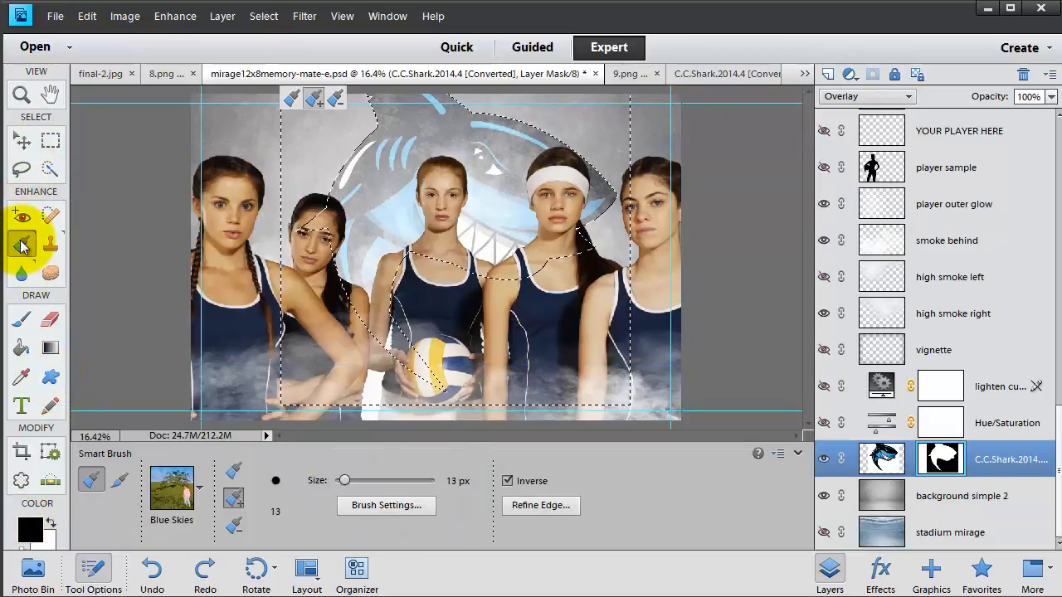
pyautogui.click(21, 319)
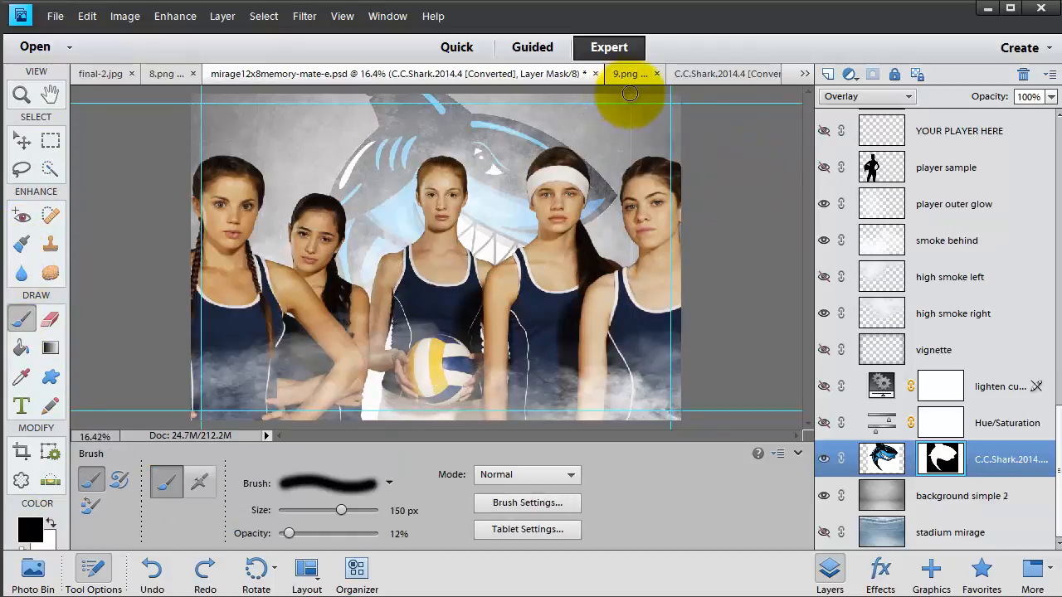
pyautogui.moveTo(626, 135)
pyautogui.mouseDown()
pyautogui.moveTo(625, 151)
pyautogui.moveTo(643, 143)
pyautogui.mouseUp()
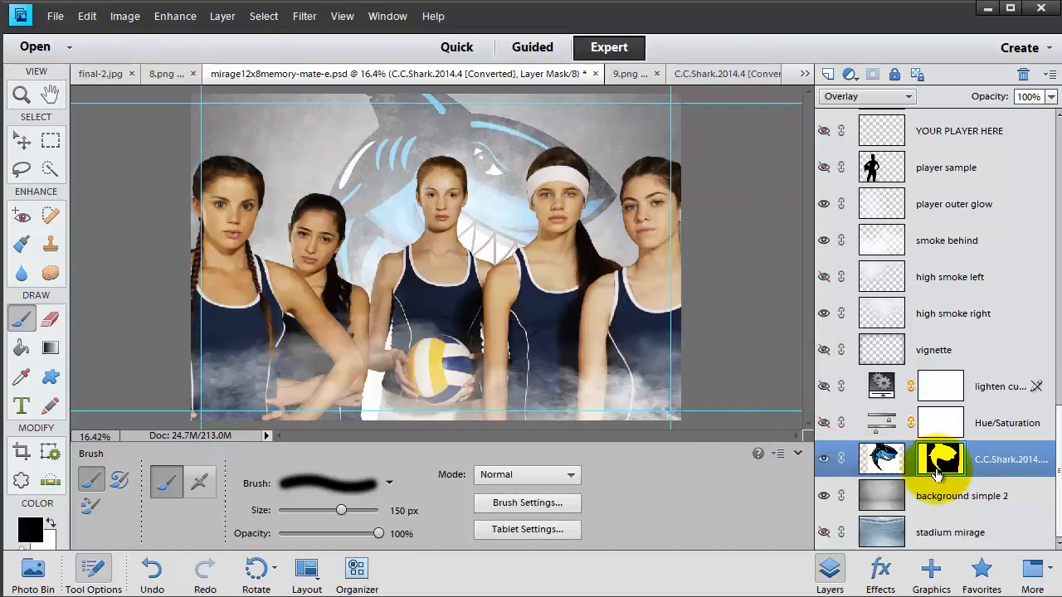
pyautogui.scroll(15, 936, 473)
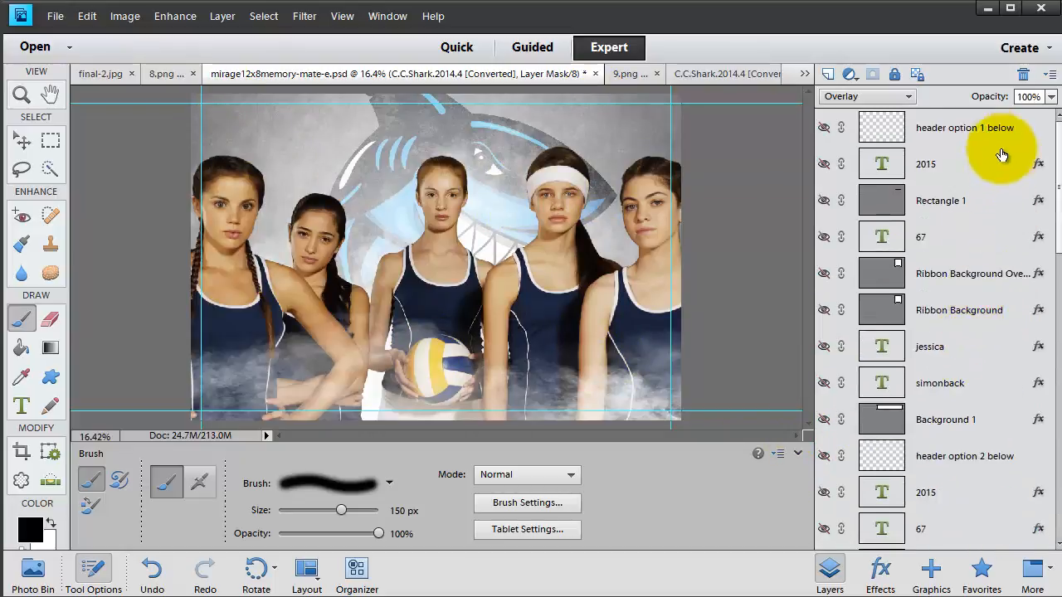
# - Fill the top 'header option 1 below' layer with the merged composite, keeping its name unchanged
pyautogui.click(994, 132)
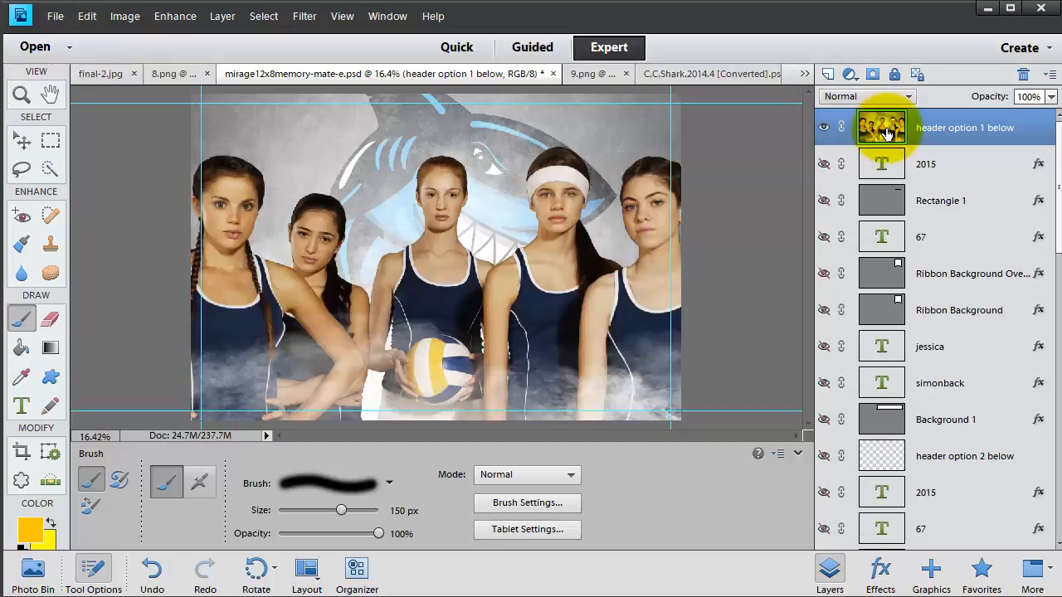
pyautogui.rightClick(893, 140)
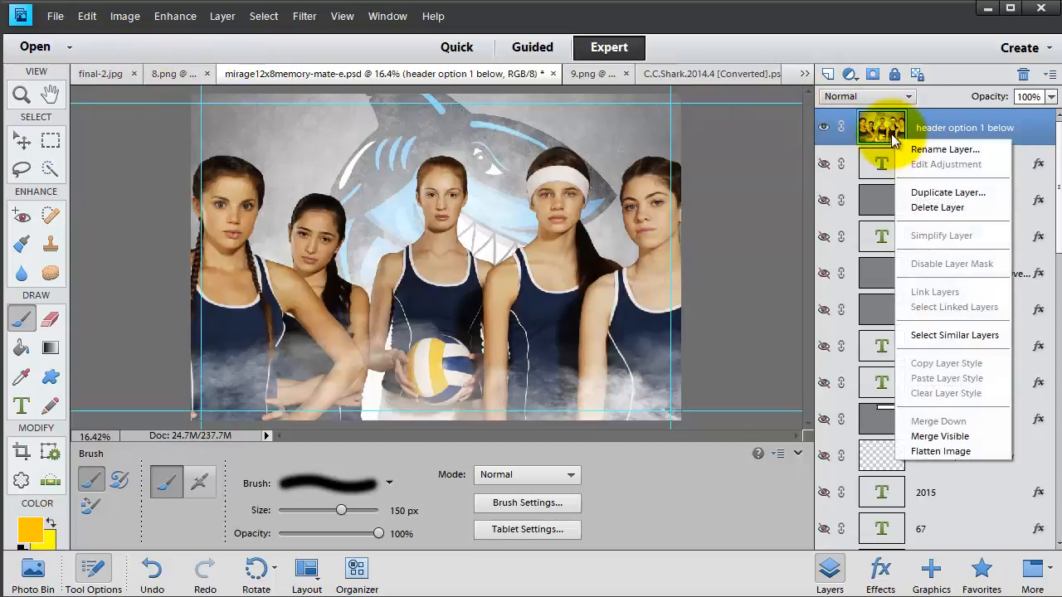
pyautogui.click(892, 137)
pyautogui.rightClick(894, 140)
pyautogui.click(945, 149)
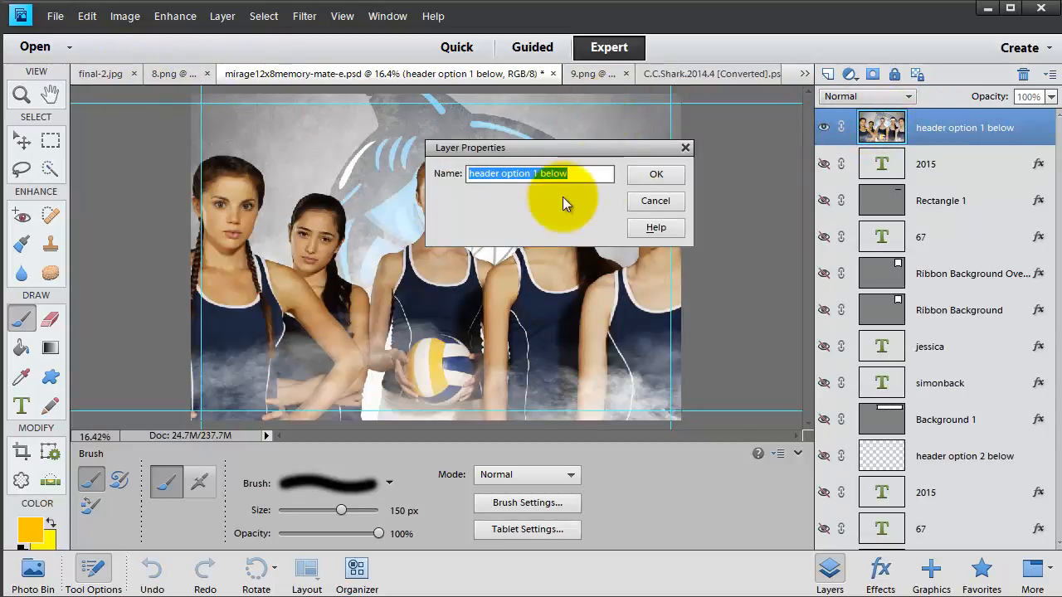
pyautogui.click(659, 197)
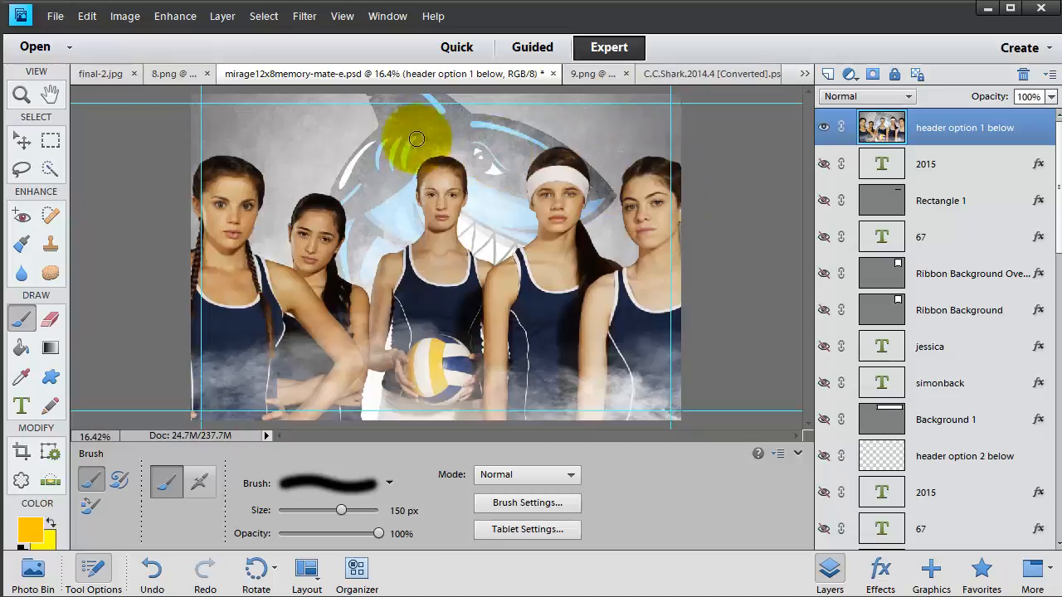
# - Open the final1.psd file
pyautogui.click(46, 15)
pyautogui.click(68, 48)
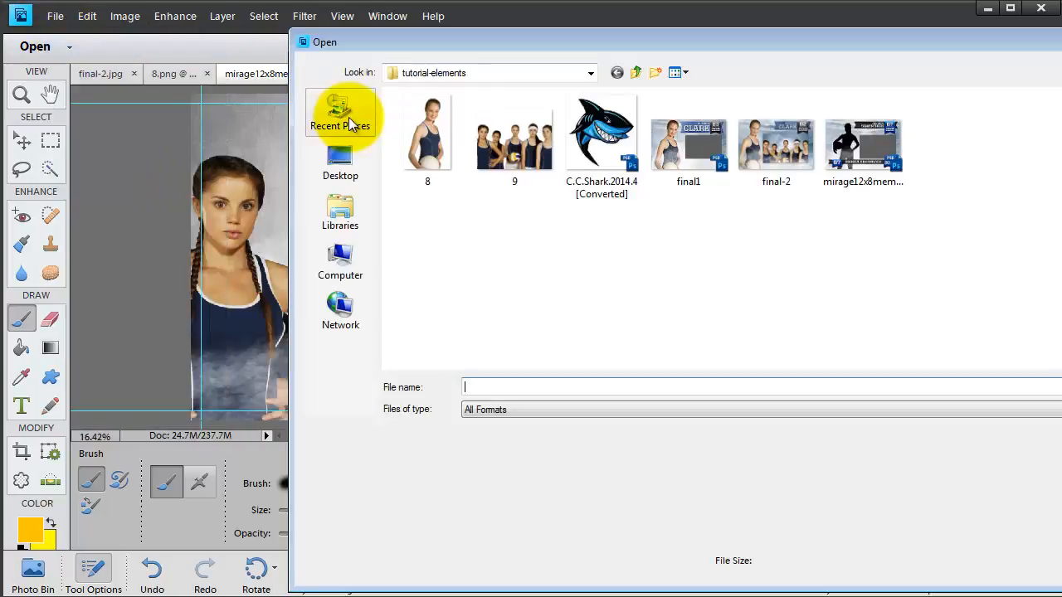
pyautogui.click(704, 160)
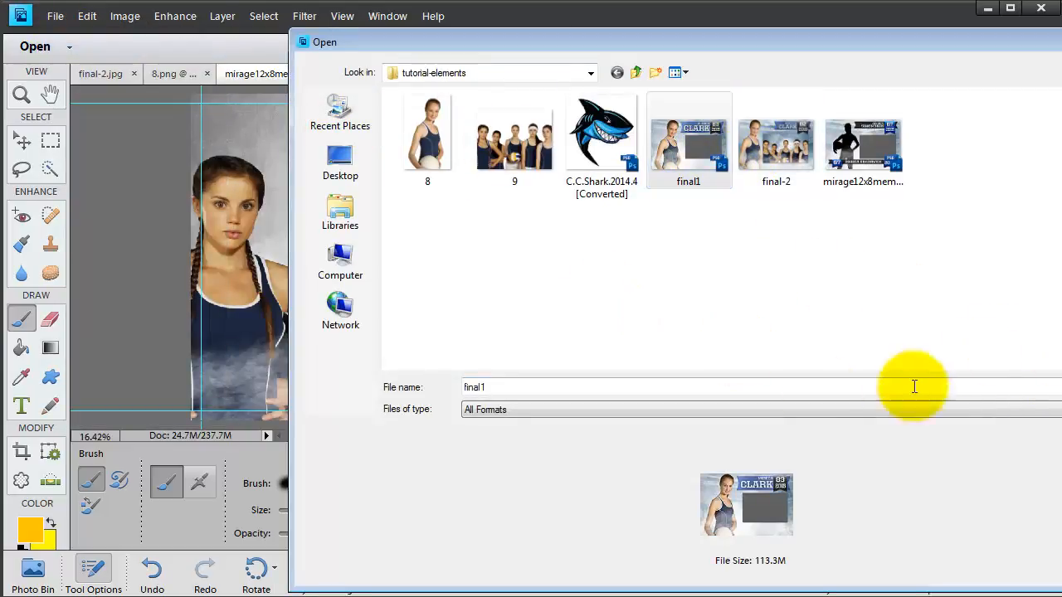
pyautogui.click(1061, 387)
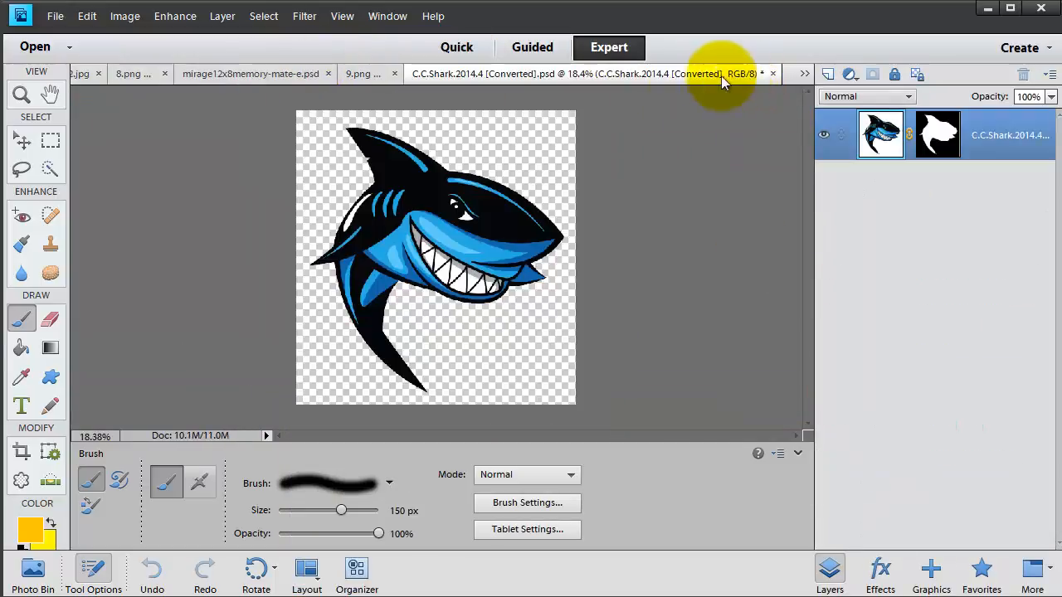
# - Close C.C.Shark, 9.png and 8.png, then bring up the memory-mate document
pyautogui.click(749, 74)
pyautogui.click(772, 74)
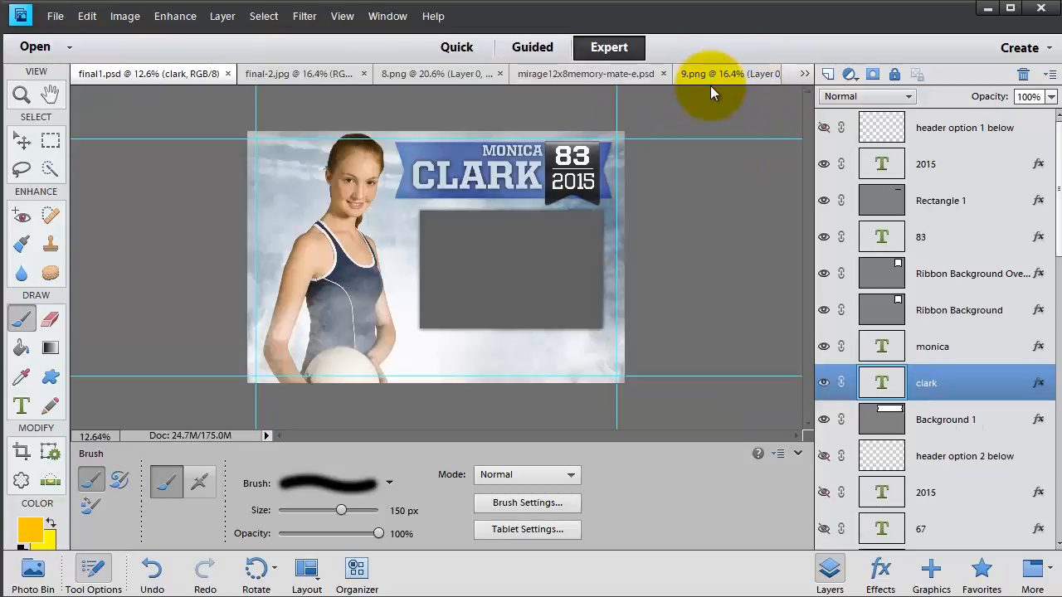
pyautogui.click(724, 75)
pyautogui.click(772, 74)
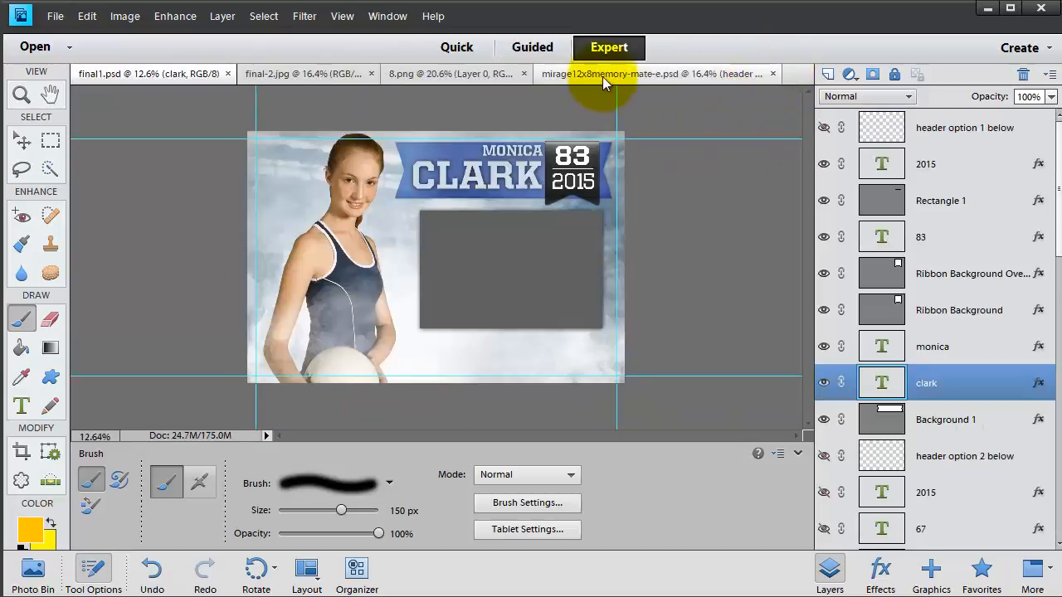
pyautogui.click(470, 81)
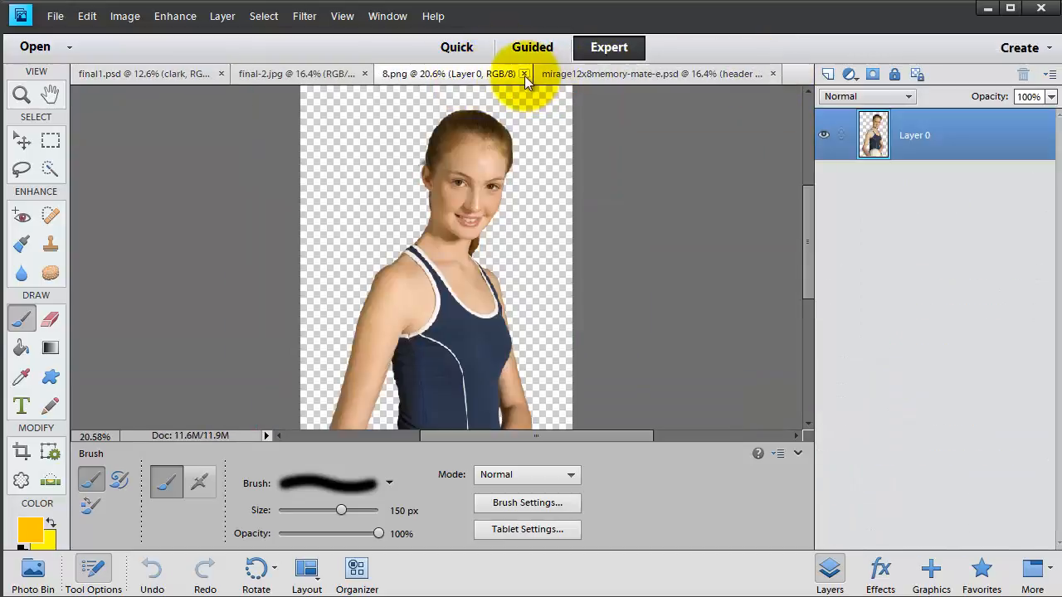
pyautogui.click(524, 73)
pyautogui.click(319, 73)
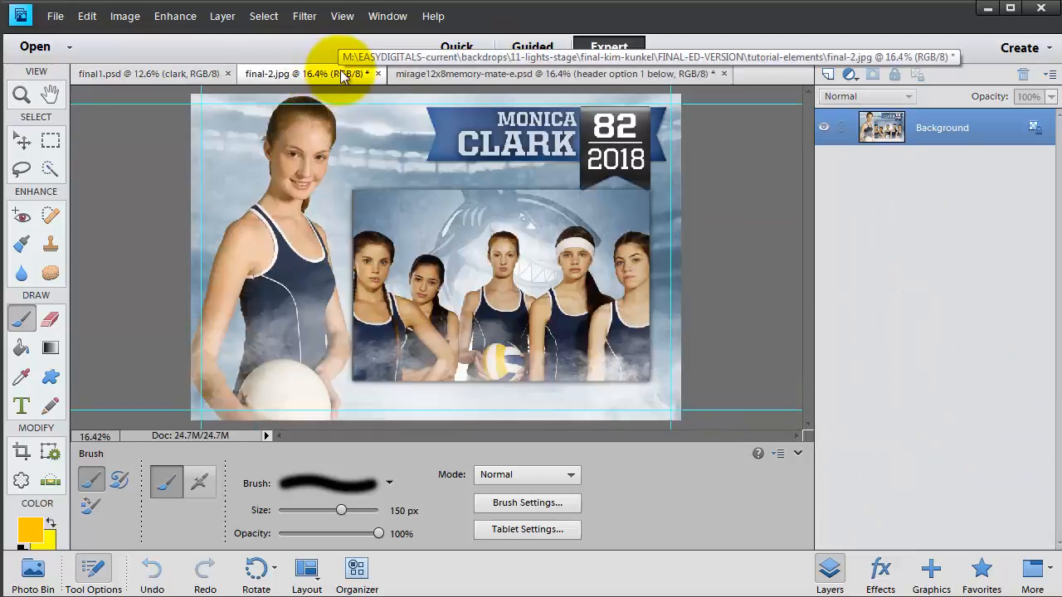
pyautogui.click(173, 73)
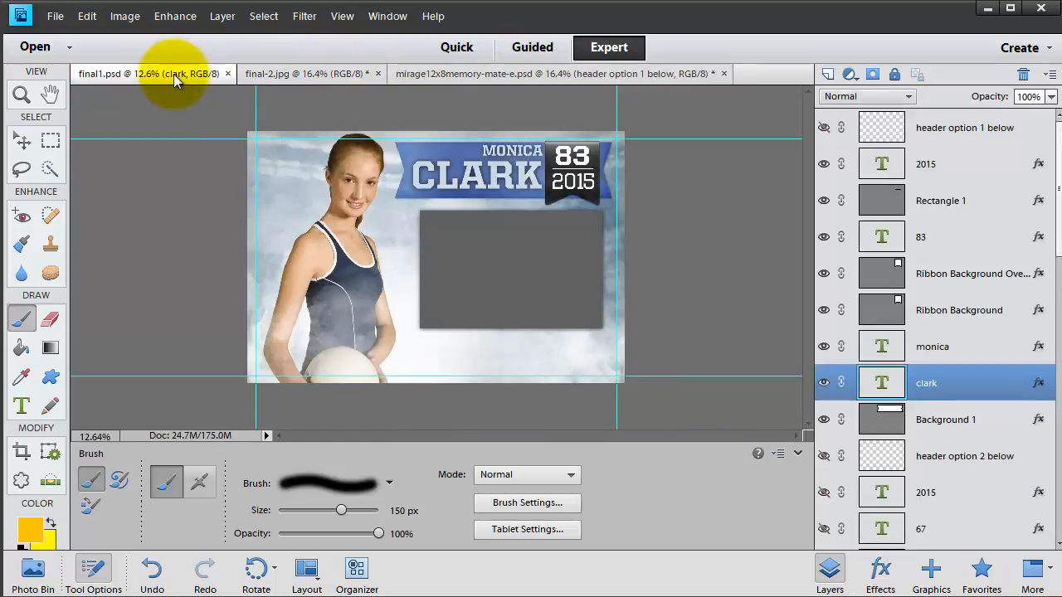
pyautogui.click(564, 82)
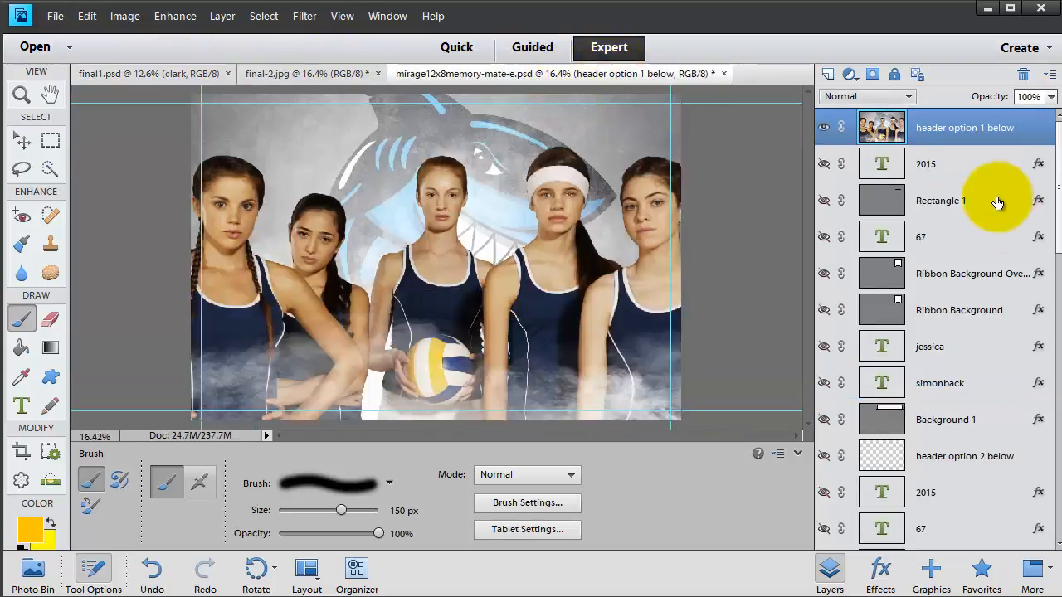
# - Duplicate the 'header option 1 below' layer into final1.psd and switch to that card
pyautogui.rightClick(965, 138)
pyautogui.click(999, 189)
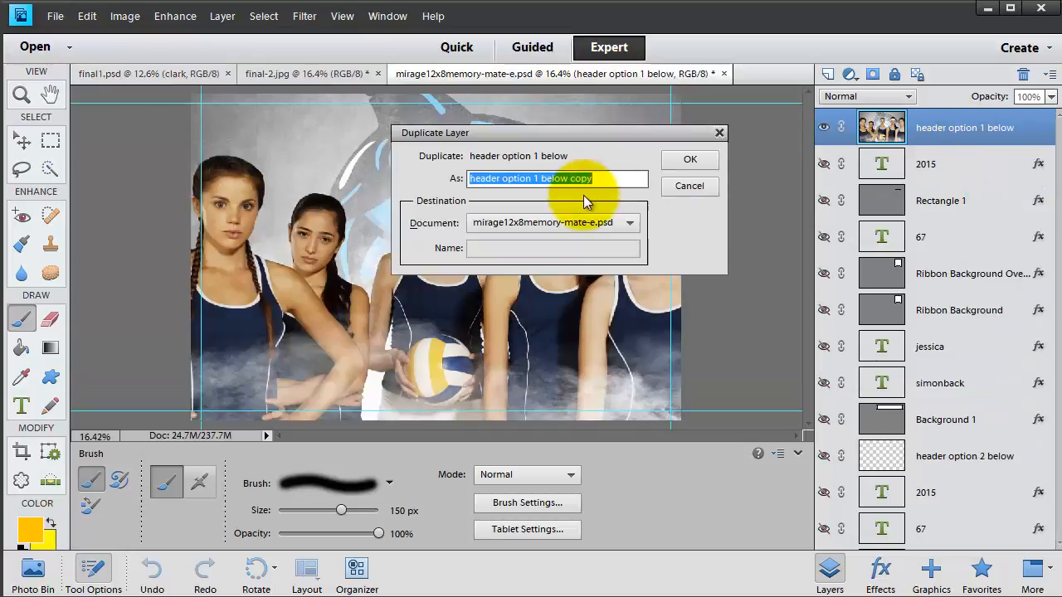
pyautogui.click(573, 223)
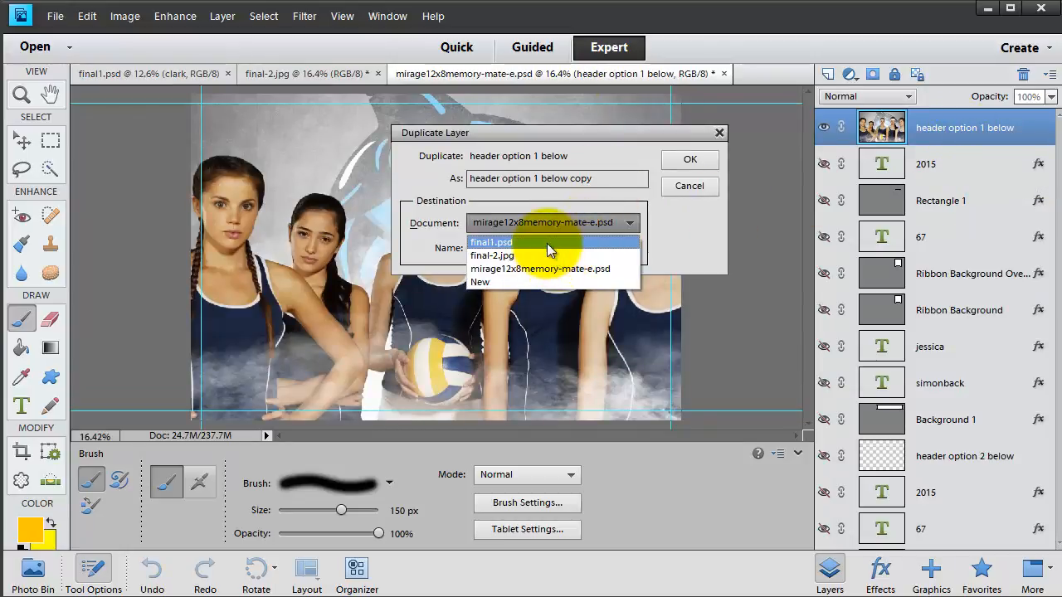
pyautogui.click(535, 242)
pyautogui.click(689, 166)
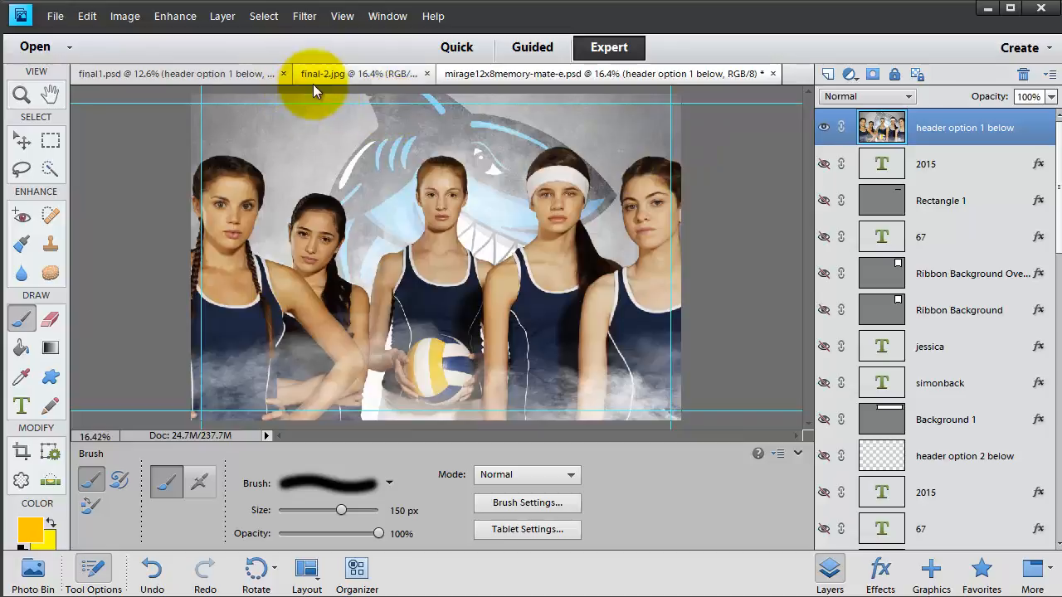
pyautogui.click(151, 77)
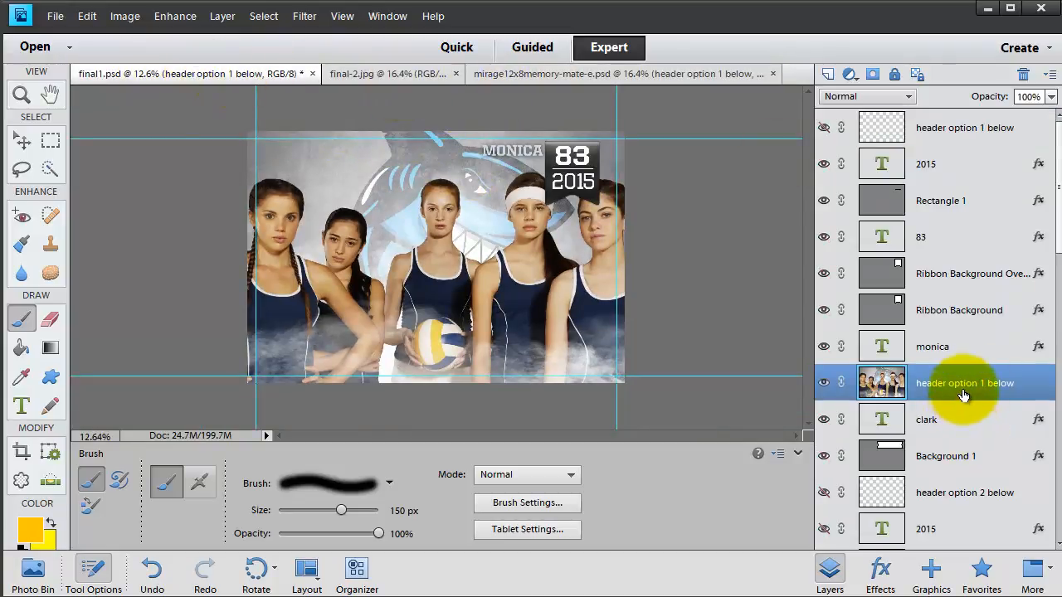
# - Undo a stray brush stroke and scale the team composite down to 67.92%
pyautogui.rightClick(919, 381)
pyautogui.click(944, 378)
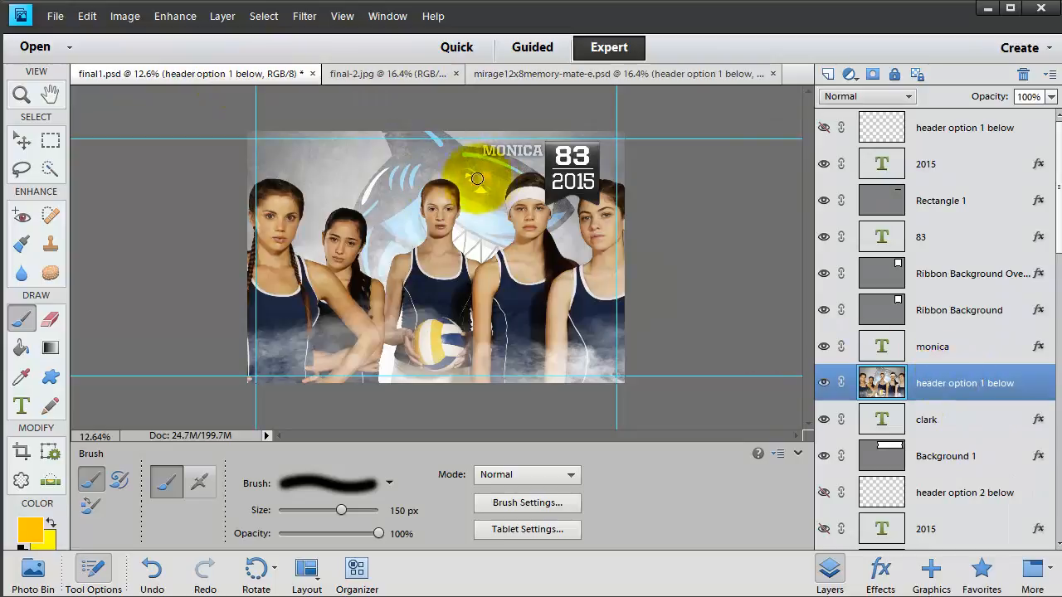
pyautogui.moveTo(477, 178); pyautogui.dragTo(515, 194)
pyautogui.hotkey('ctrl', 'z')
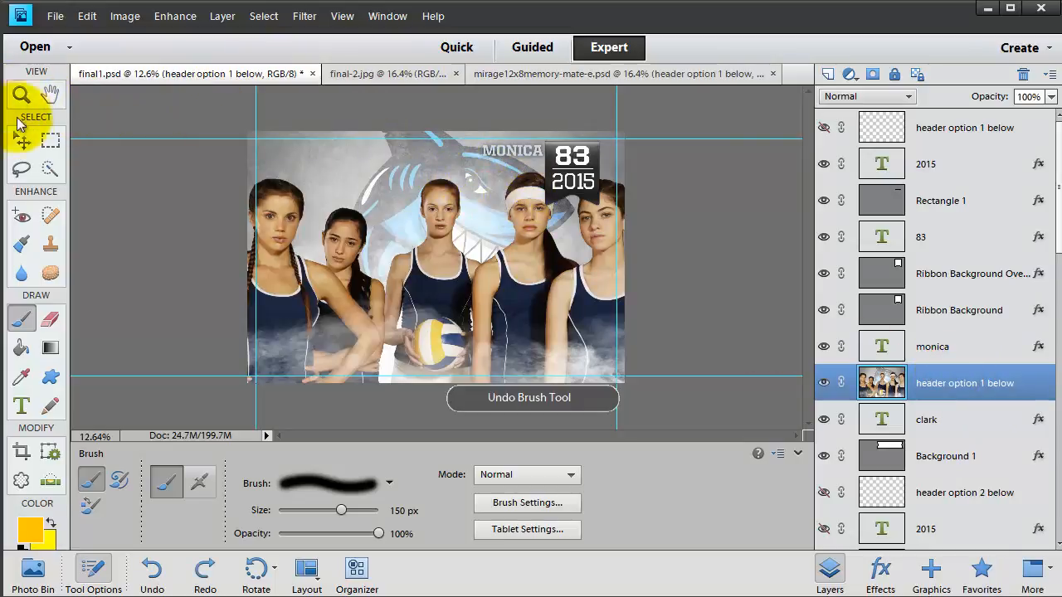
pyautogui.click(22, 141)
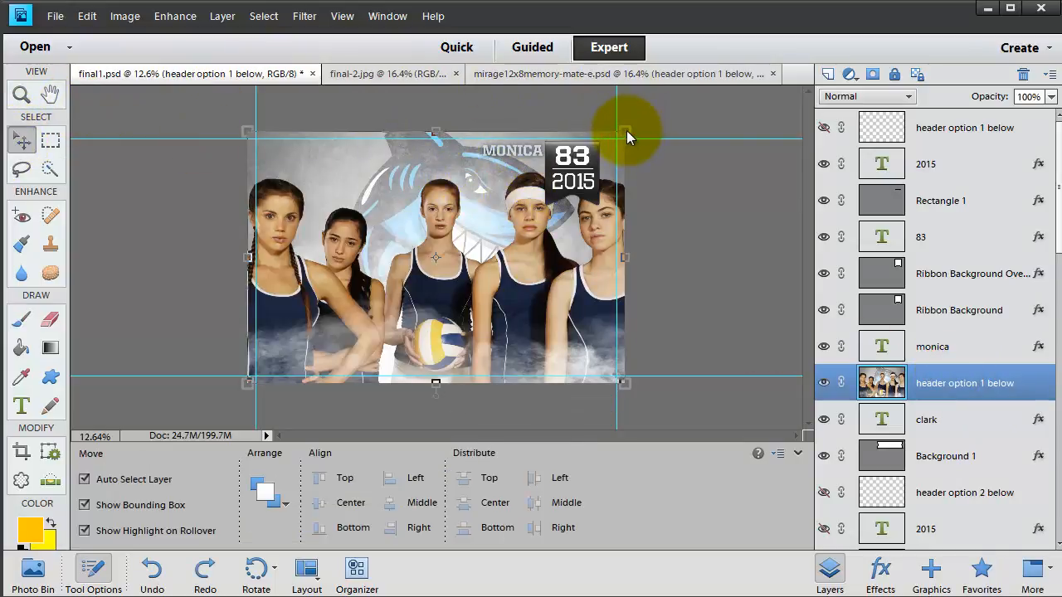
pyautogui.moveTo(626, 130); pyautogui.dragTo(504, 213)
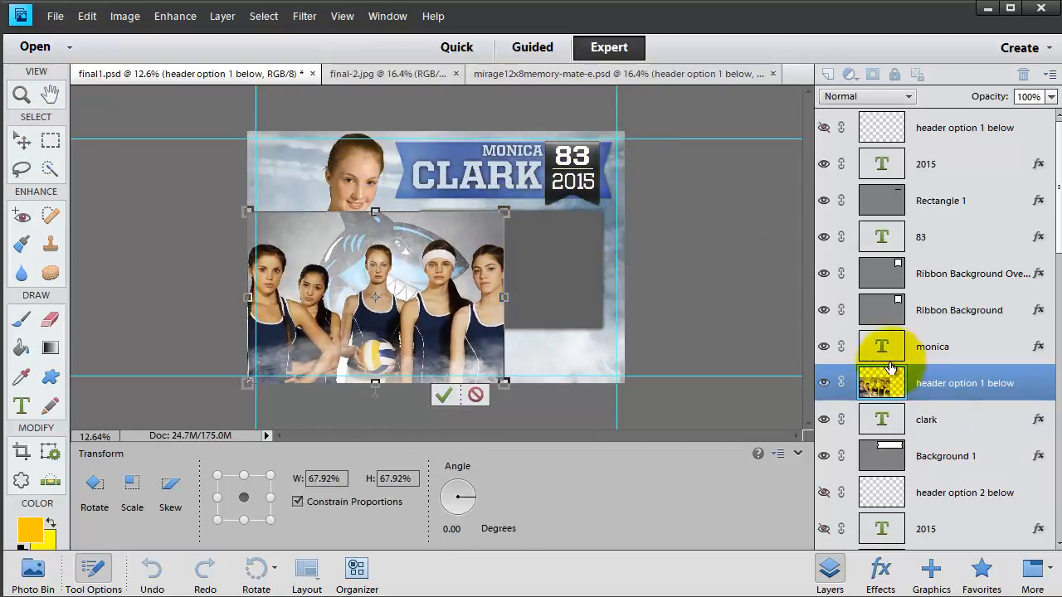
pyautogui.press('Return')
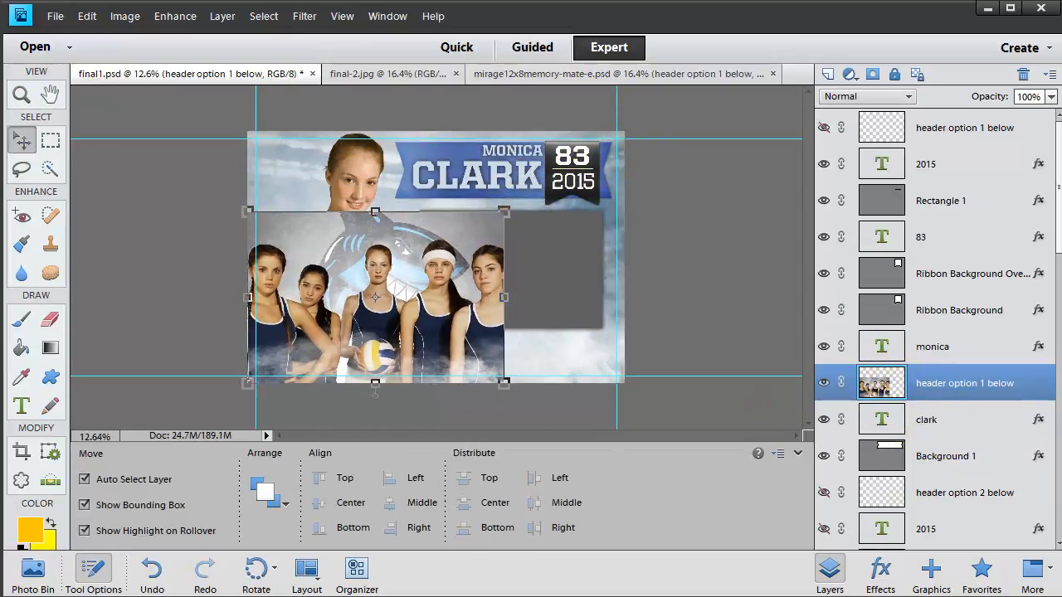
# - Select the TEAM OR OTHER PHOTO HERE frame layer in the Layers panel
pyautogui.scroll(-5, 971, 487)
pyautogui.scroll(-8, 978, 489)
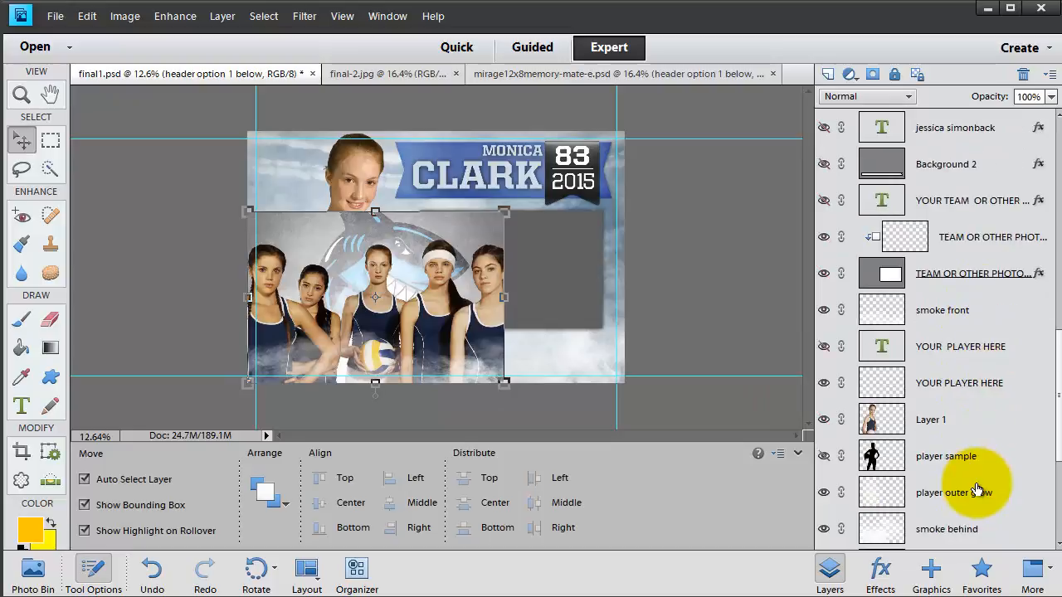
pyautogui.scroll(8, 977, 490)
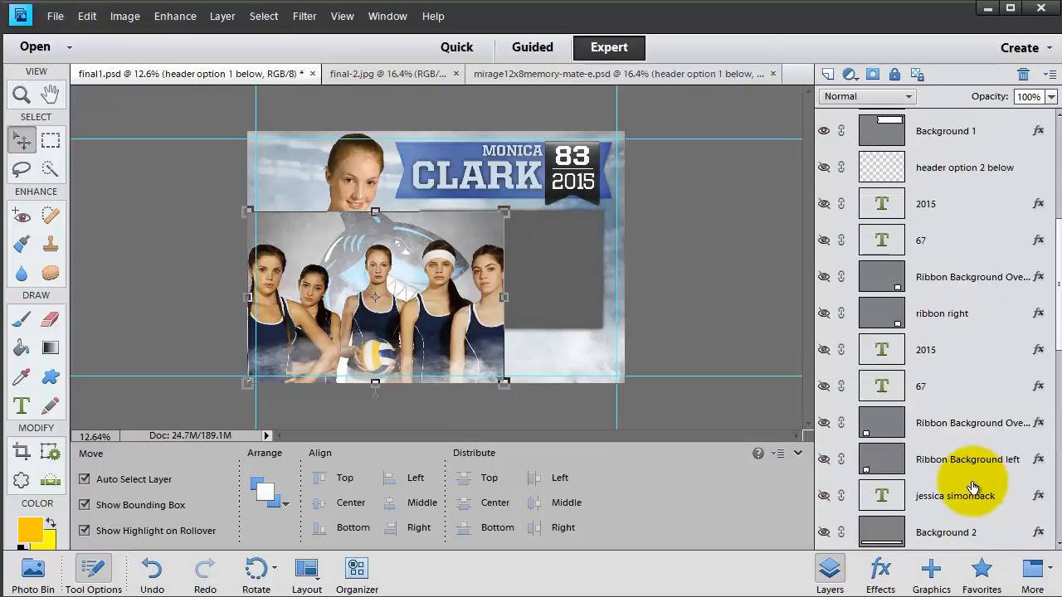
pyautogui.scroll(-4, 972, 488)
pyautogui.click(912, 384)
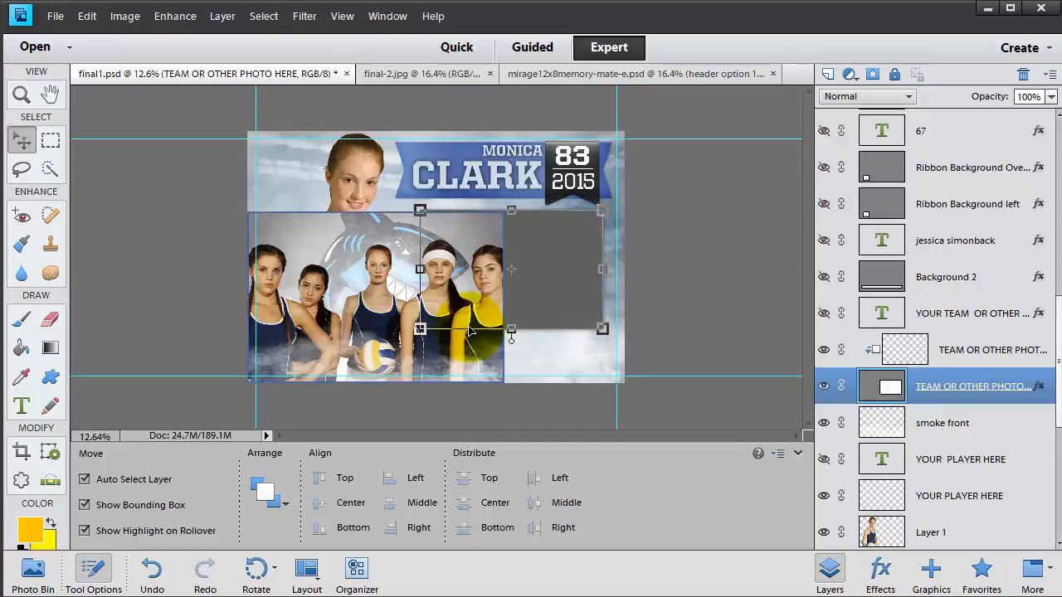
# - Place the team composite layer directly above the TEAM OR OTHER PHOTO HERE frame as a clipped layer
pyautogui.scroll(3, 990, 318)
pyautogui.scroll(3, 990, 316)
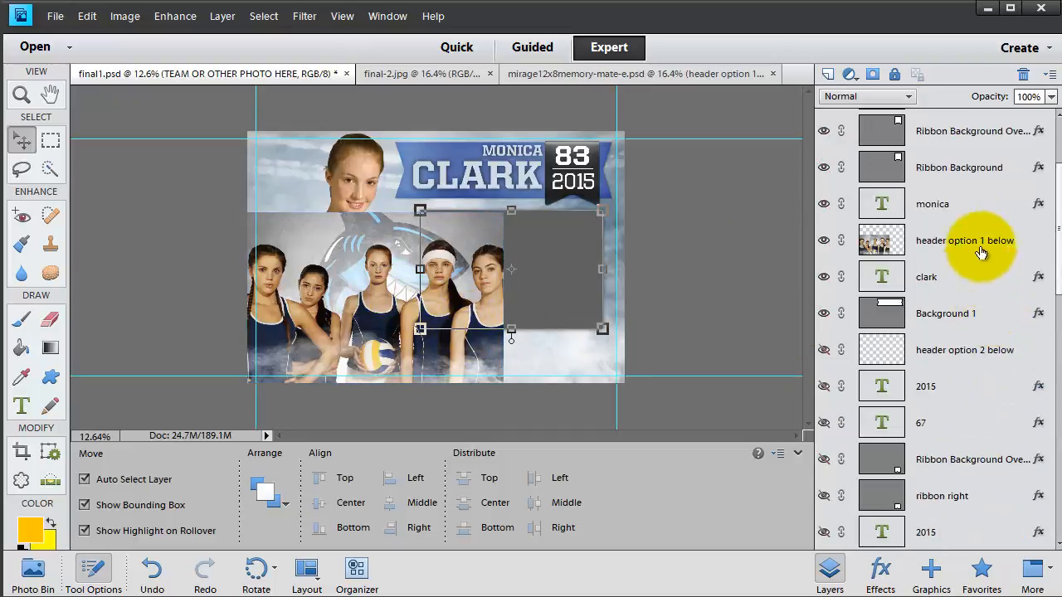
pyautogui.moveTo(975, 242); pyautogui.dragTo(973, 410)
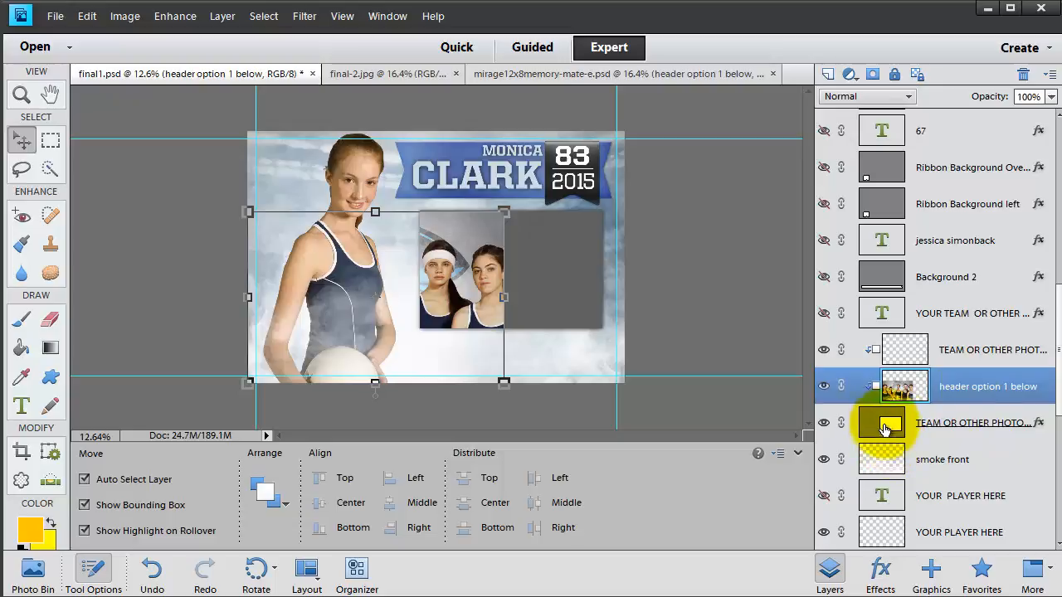
pyautogui.click(940, 425)
pyautogui.click(968, 390)
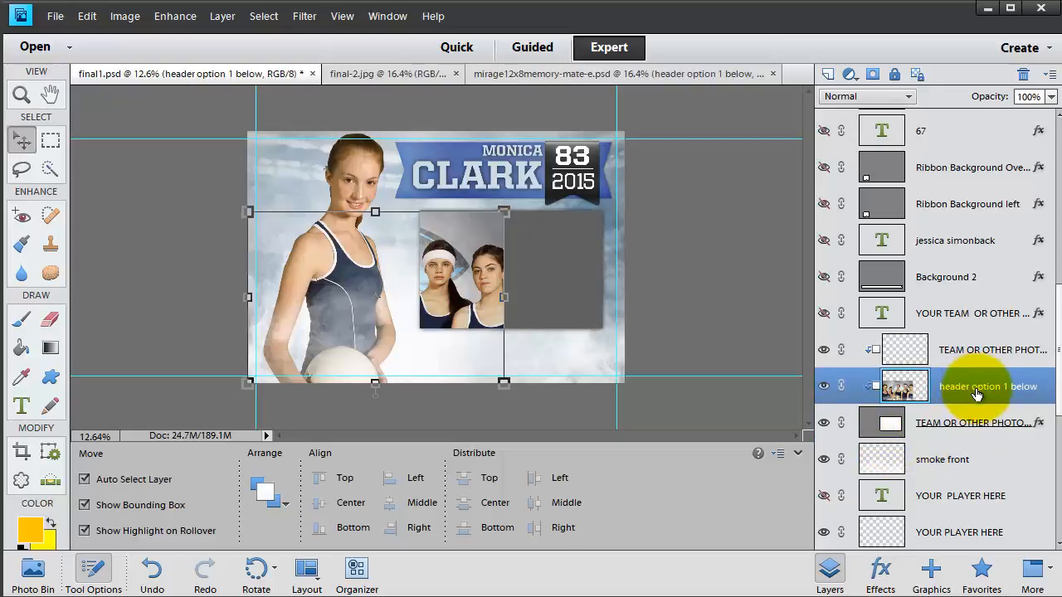
pyautogui.rightClick(977, 395)
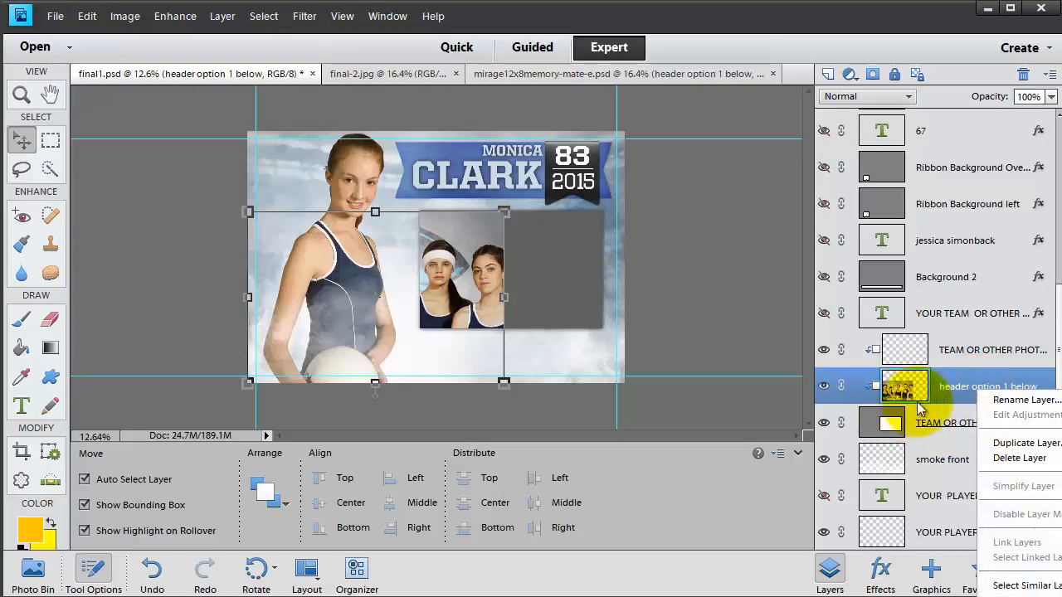
pyautogui.click(944, 401)
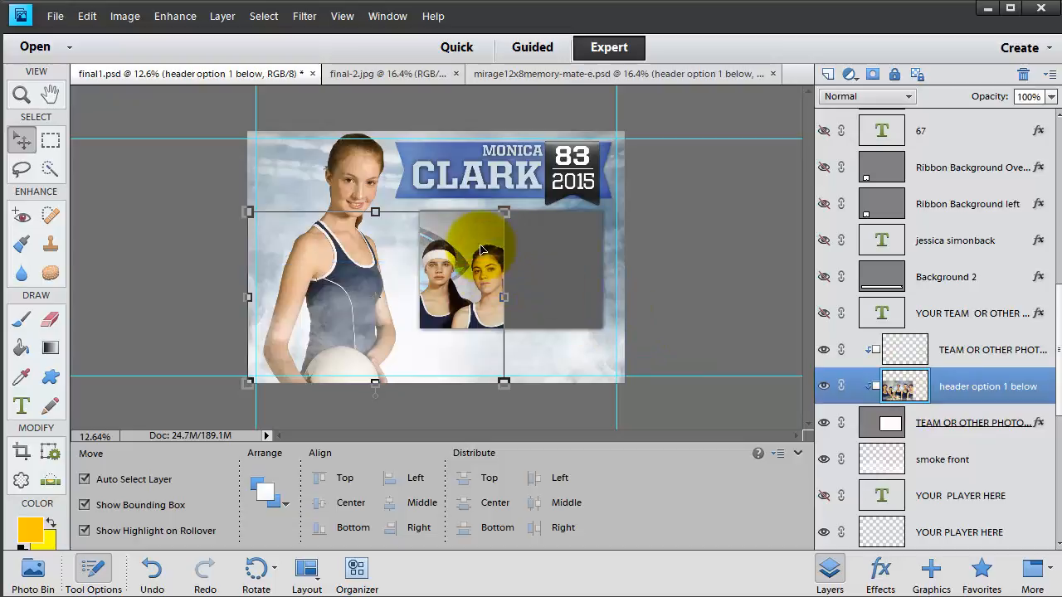
# - Move the team composite right and up, then scale it proportionally to 84.24% to fit the frame
pyautogui.moveTo(481, 248); pyautogui.dragTo(593, 234)
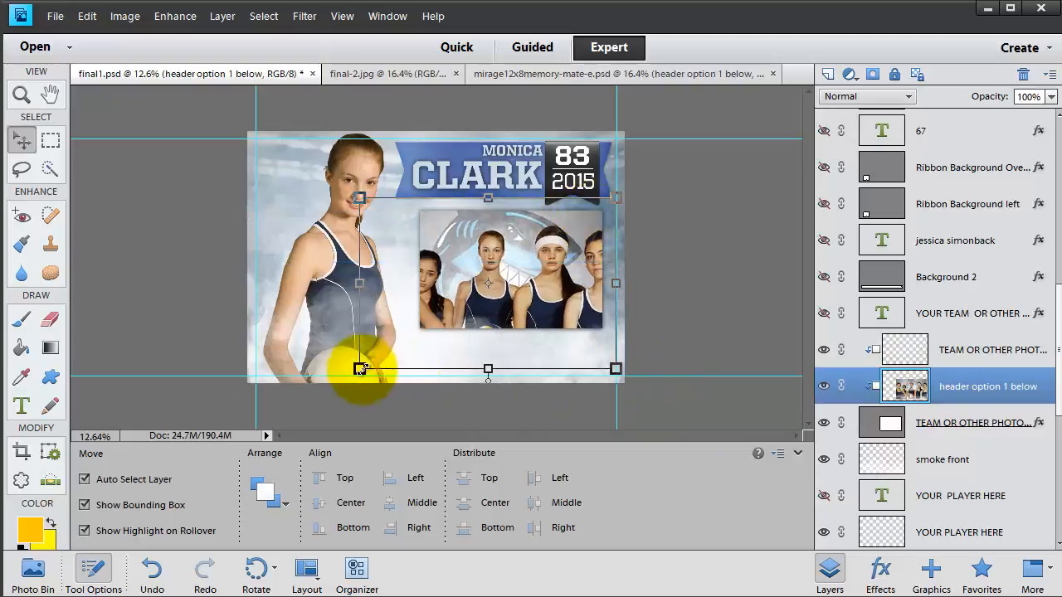
pyautogui.click(360, 369)
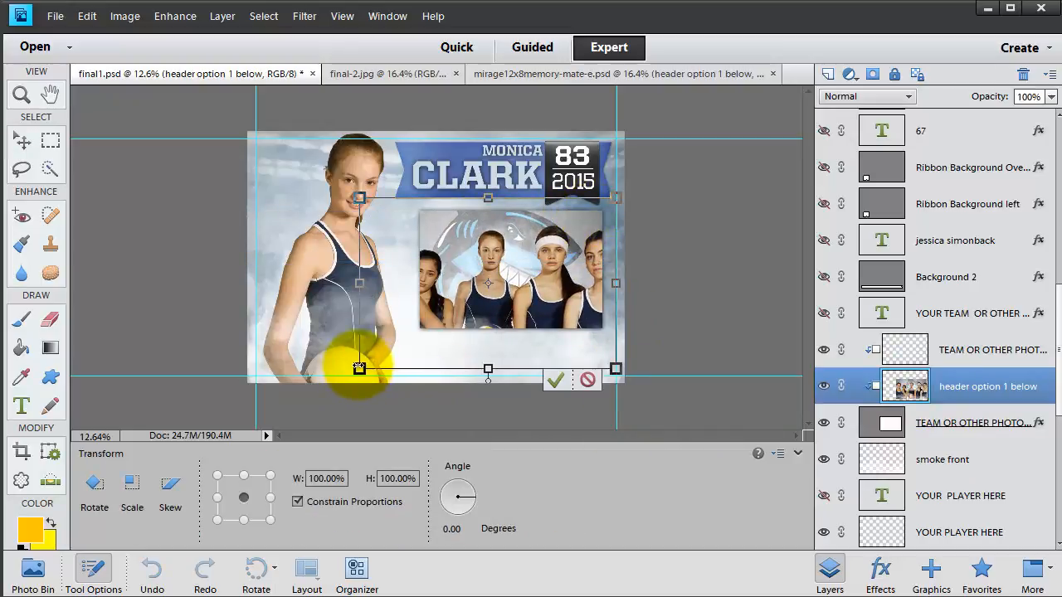
pyautogui.moveTo(359, 369); pyautogui.dragTo(386, 334)
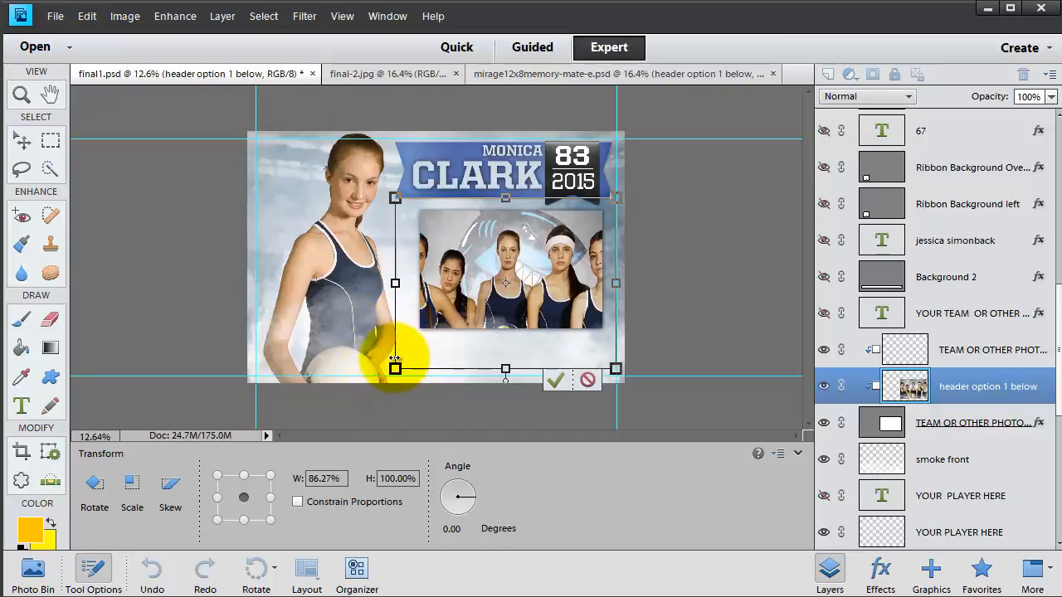
pyautogui.click(586, 380)
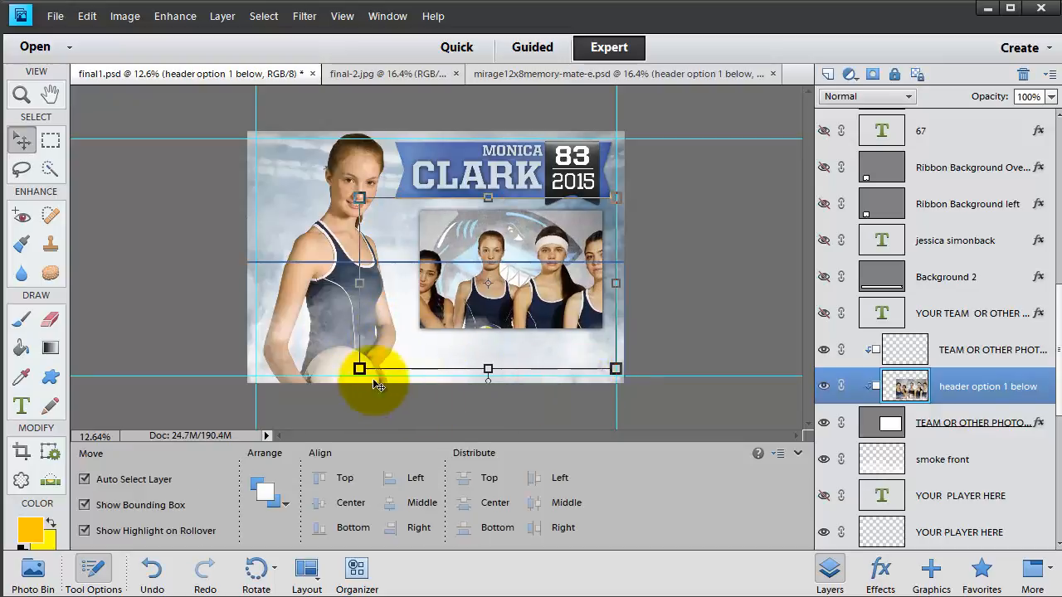
pyautogui.moveTo(360, 369); pyautogui.dragTo(399, 340)
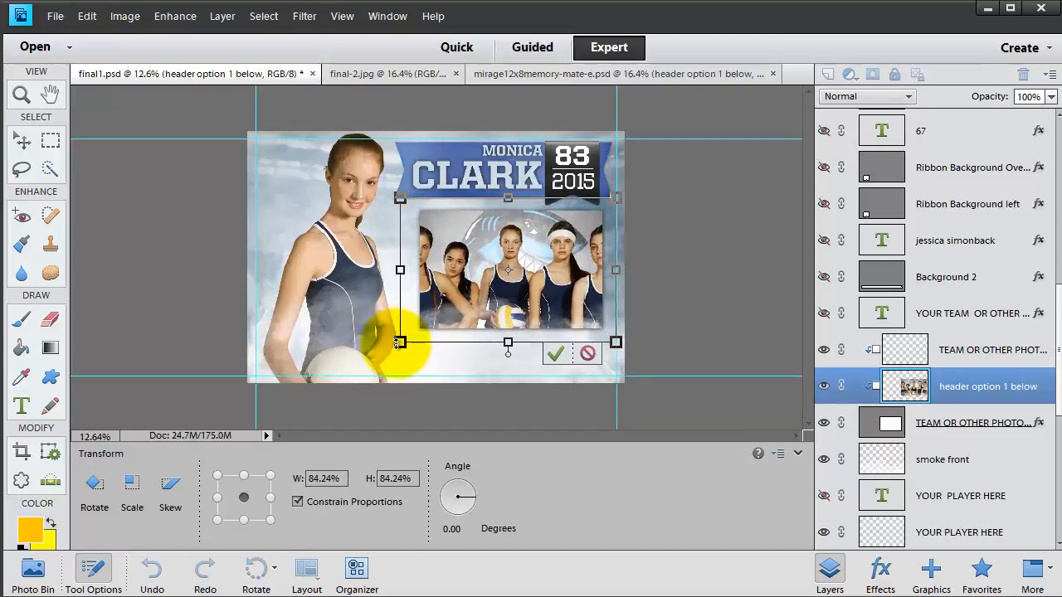
pyautogui.press('Return')
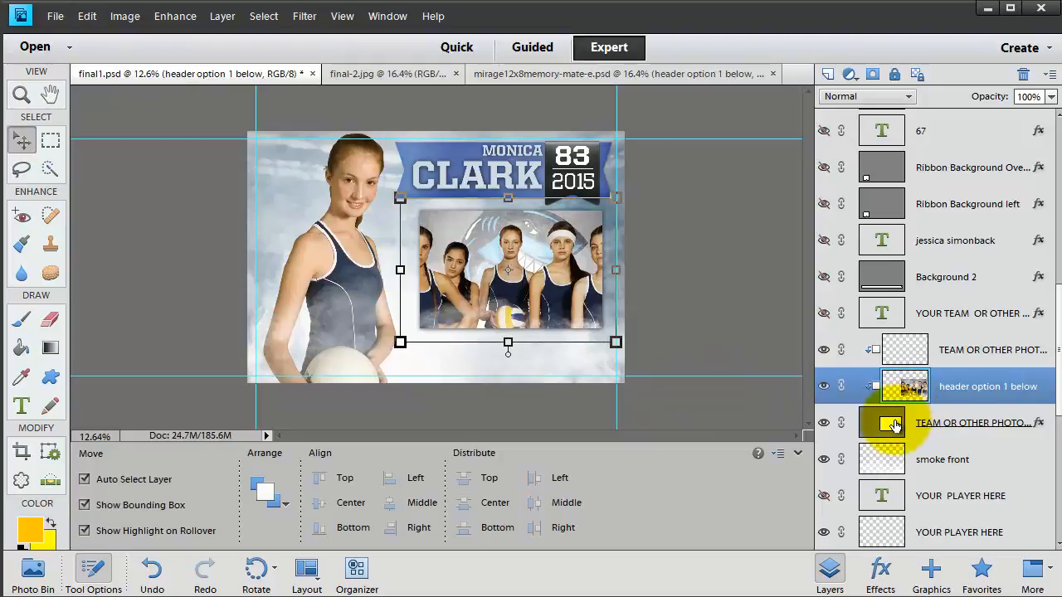
# - Stretch the TEAM OR OTHER PHOTO HERE frame to about 118% wide and 122% tall, then select its clipped layers
pyautogui.click(895, 424)
pyautogui.click(412, 269)
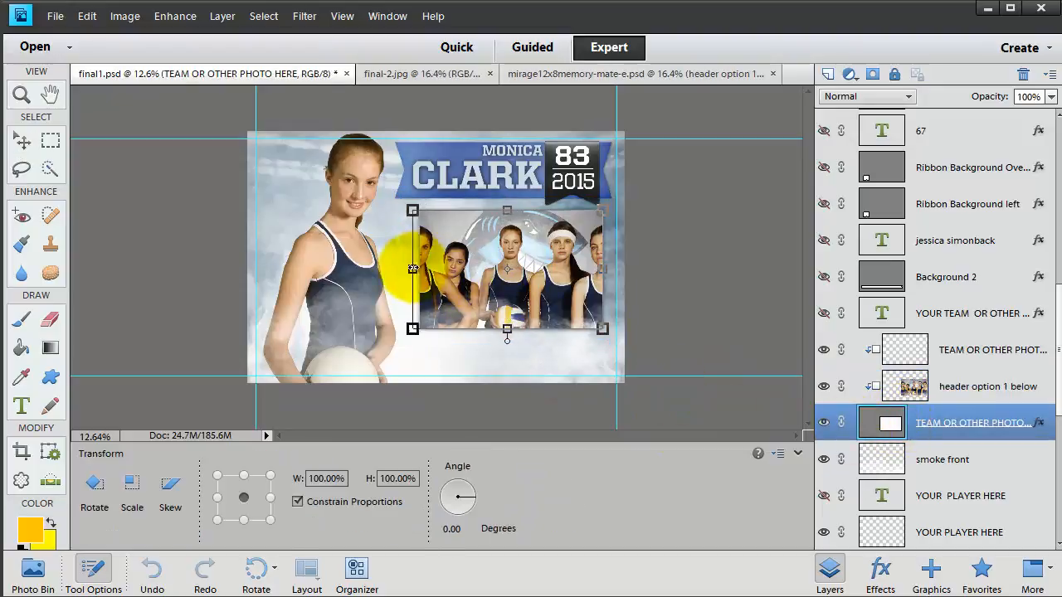
pyautogui.moveTo(412, 268); pyautogui.dragTo(400, 270)
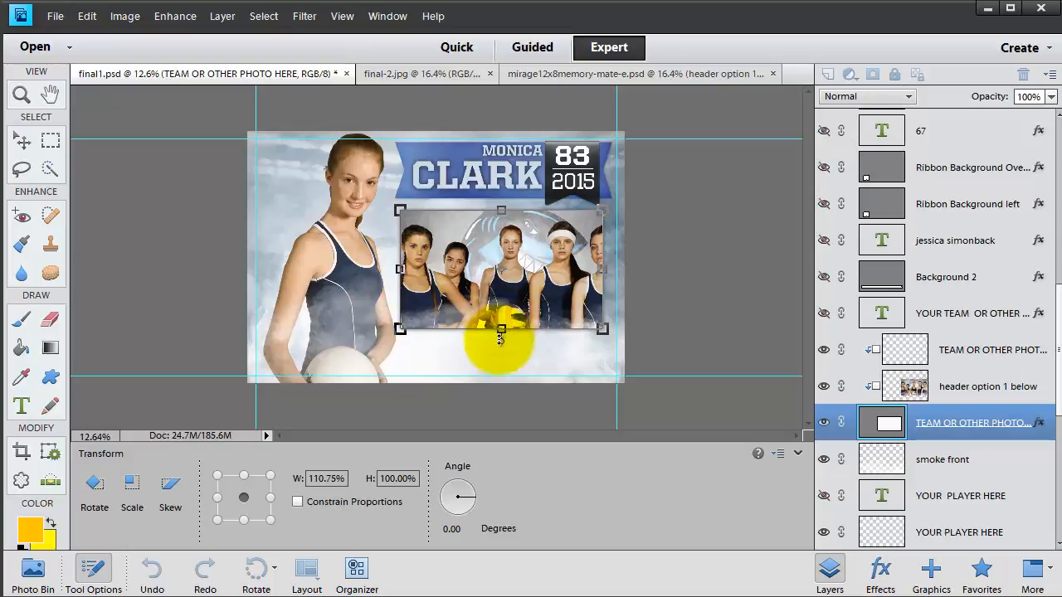
pyautogui.moveTo(500, 339)
pyautogui.mouseDown()
pyautogui.moveTo(500, 360)
pyautogui.moveTo(501, 342)
pyautogui.mouseUp()
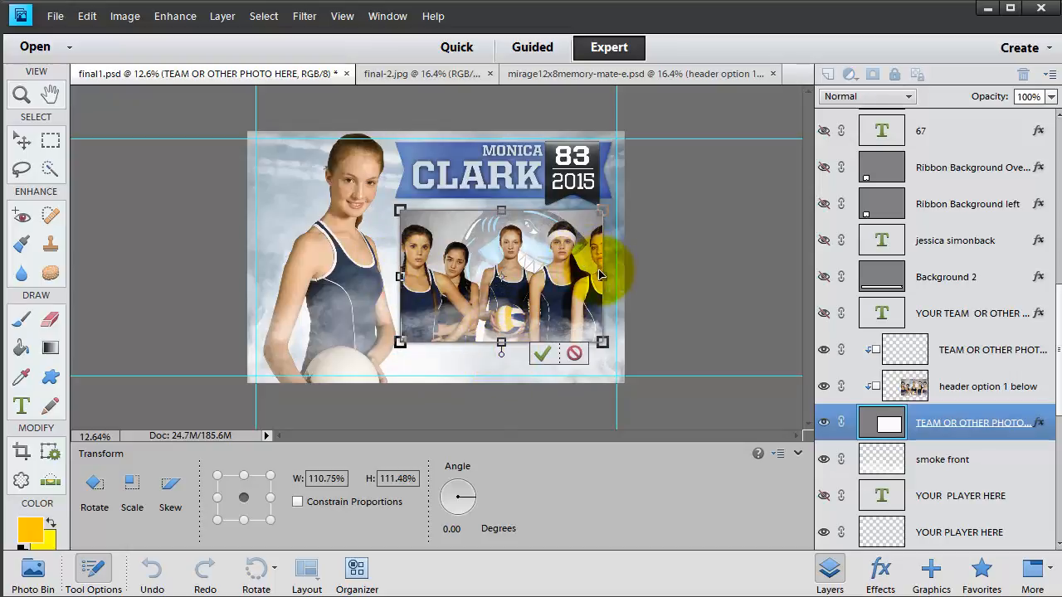
pyautogui.moveTo(604, 277); pyautogui.dragTo(615, 273)
pyautogui.moveTo(511, 211); pyautogui.dragTo(508, 201)
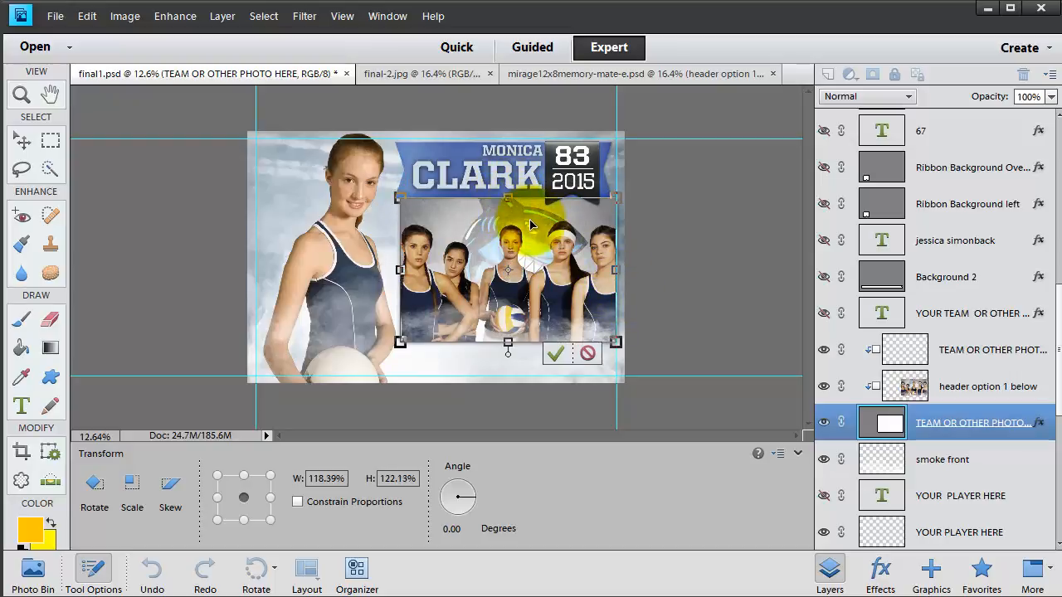
pyautogui.press('Return')
pyautogui.click(961, 358)
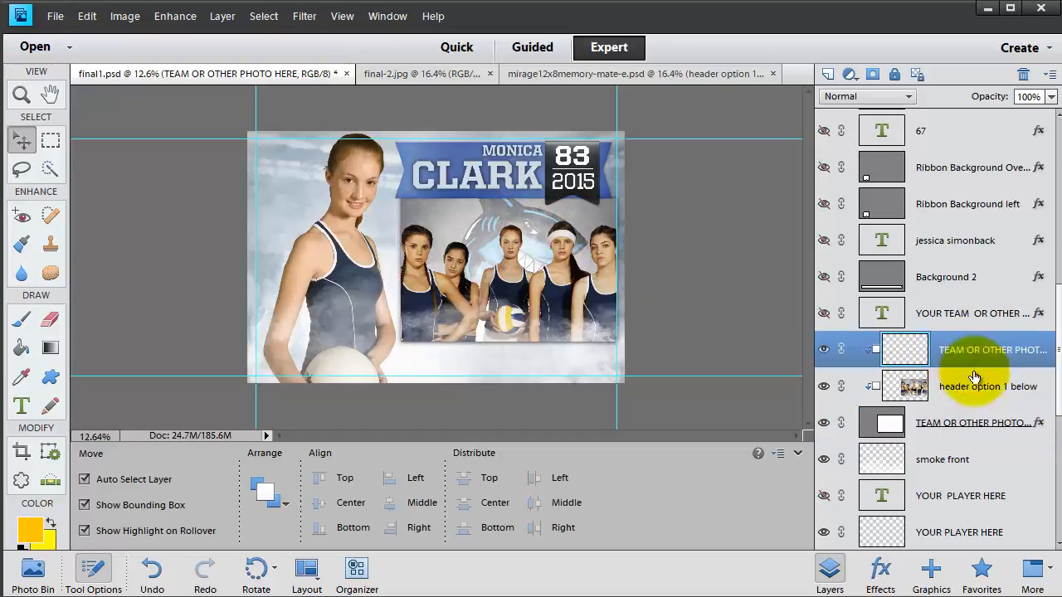
# - Nudge the three team-photo layers down and left, and shift the player portrait left
pyautogui.keyDown('shift'); pyautogui.click(962, 423); pyautogui.keyUp('shift')
pyautogui.hotkey('shift', 'Down')
pyautogui.hotkey('shift', 'Down')
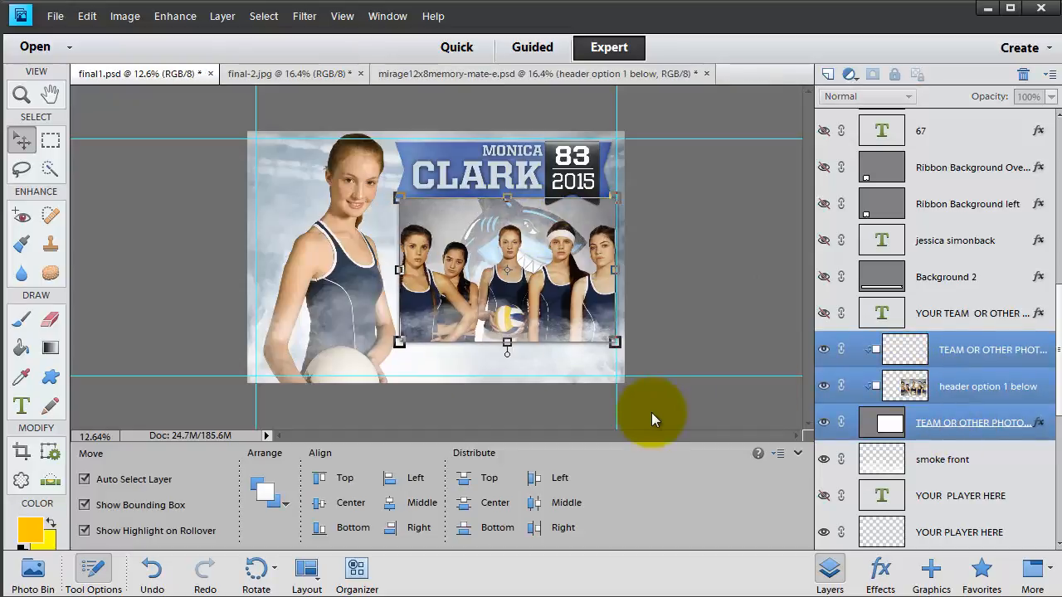
pyautogui.press('Left')
pyautogui.press('Left')
pyautogui.press('Left')
pyautogui.press('Left')
pyautogui.press('Left')
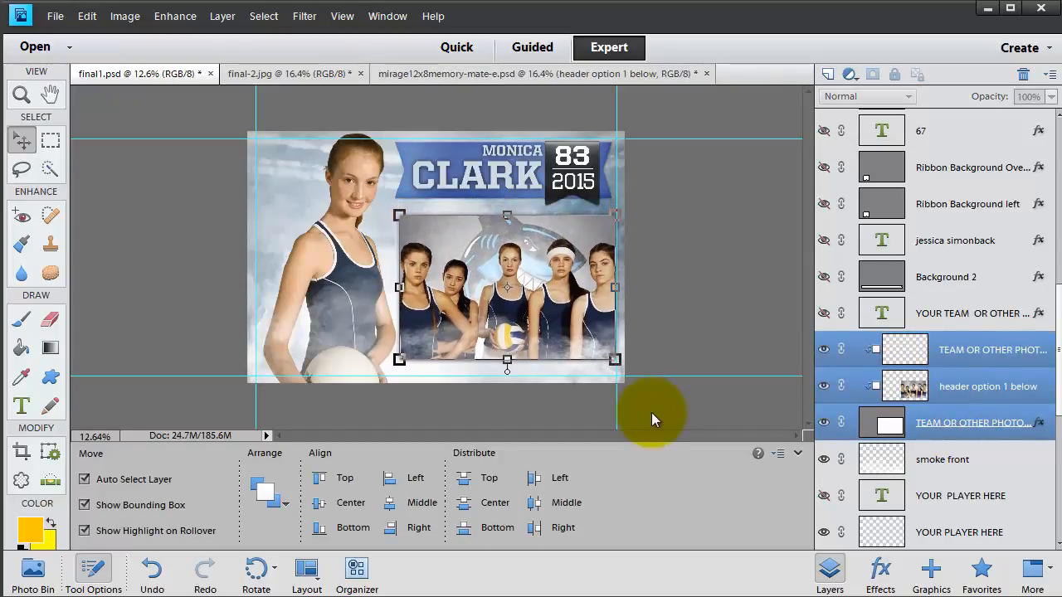
pyautogui.press('Down')
pyautogui.press('Down')
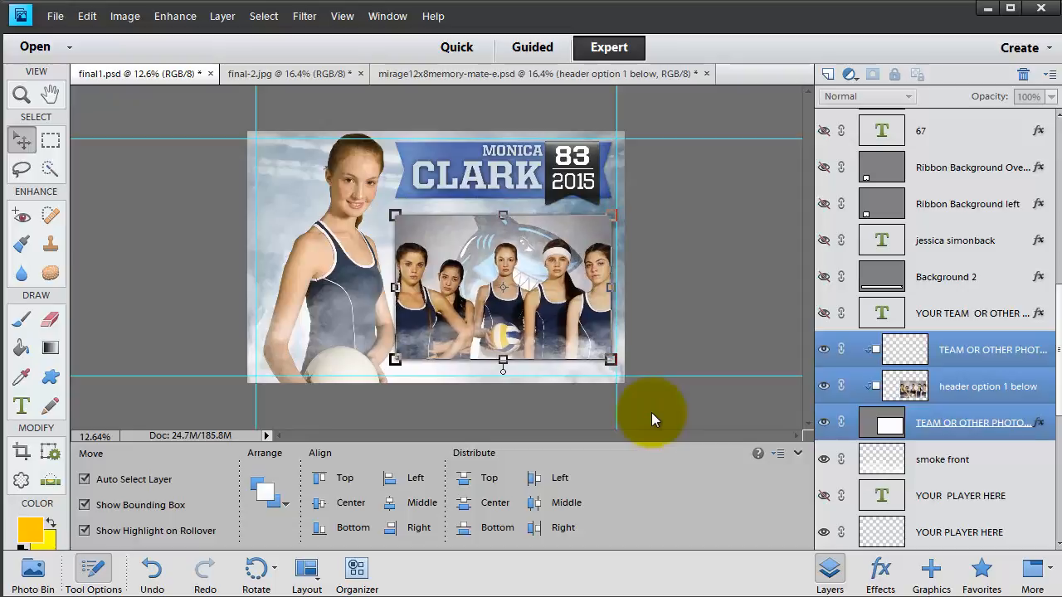
pyautogui.click(356, 271)
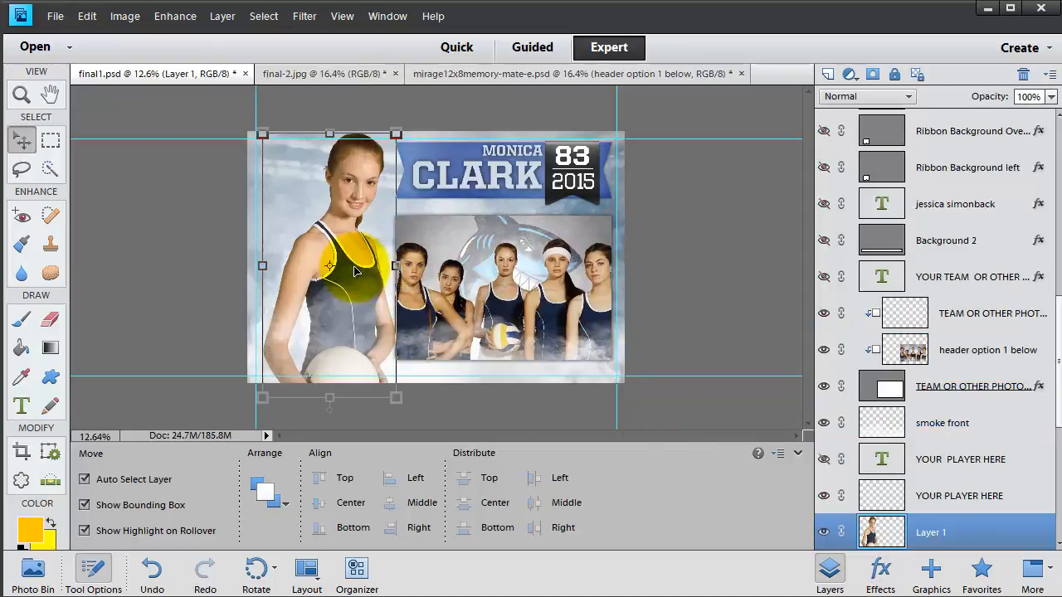
pyautogui.hotkey('shift', 'Left')
pyautogui.hotkey('shift', 'Left')
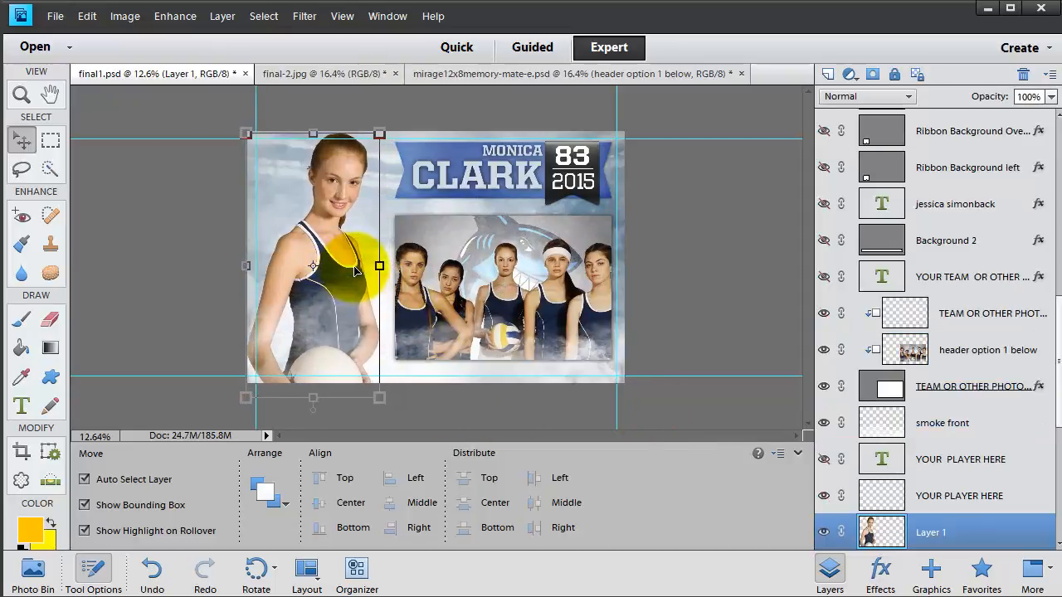
# - Reselect the three team-photo layers, nudge them two steps further left, and check the result
pyautogui.click(962, 350)
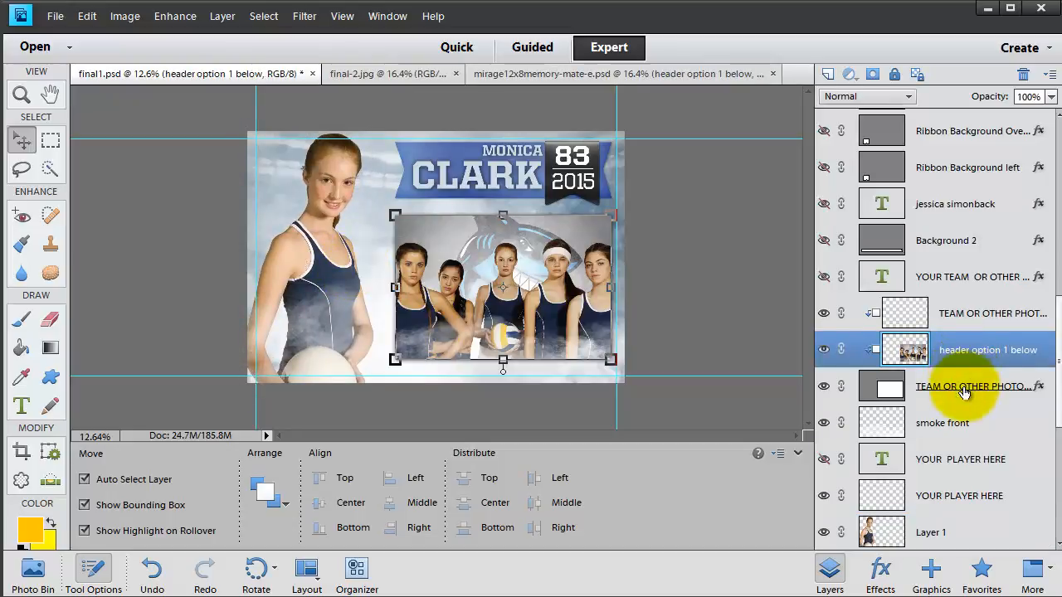
pyautogui.click(964, 392)
pyautogui.keyDown('shift'); pyautogui.click(966, 323); pyautogui.keyUp('shift')
pyautogui.press('Left')
pyautogui.press('Left')
pyautogui.press('Left')
pyautogui.press('Left')
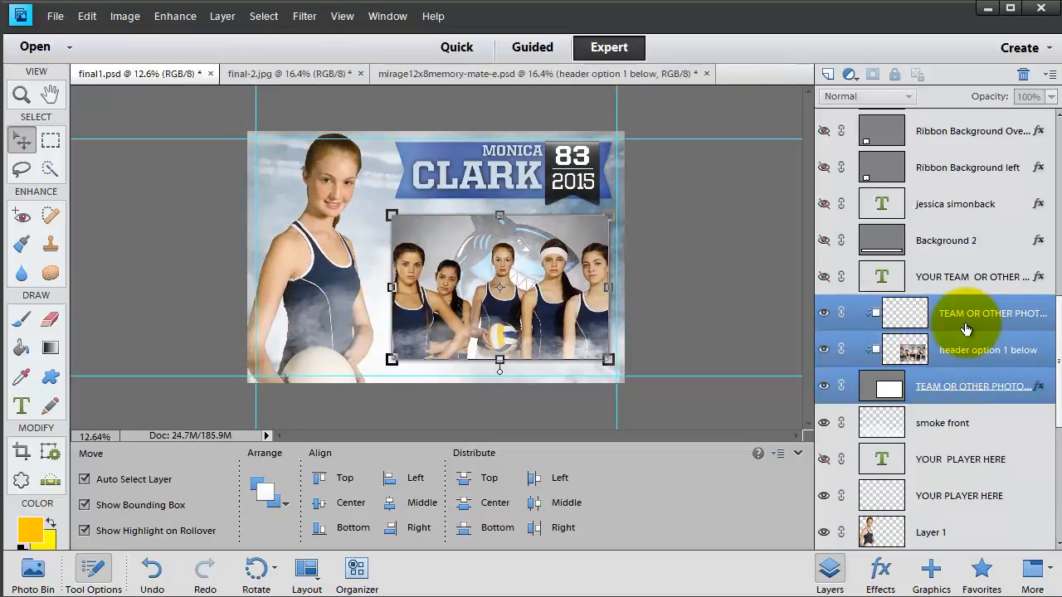
pyautogui.press('Left')
pyautogui.press('Left')
pyautogui.press('Left')
pyautogui.press('Left')
pyautogui.press('Left')
pyautogui.click(750, 288)
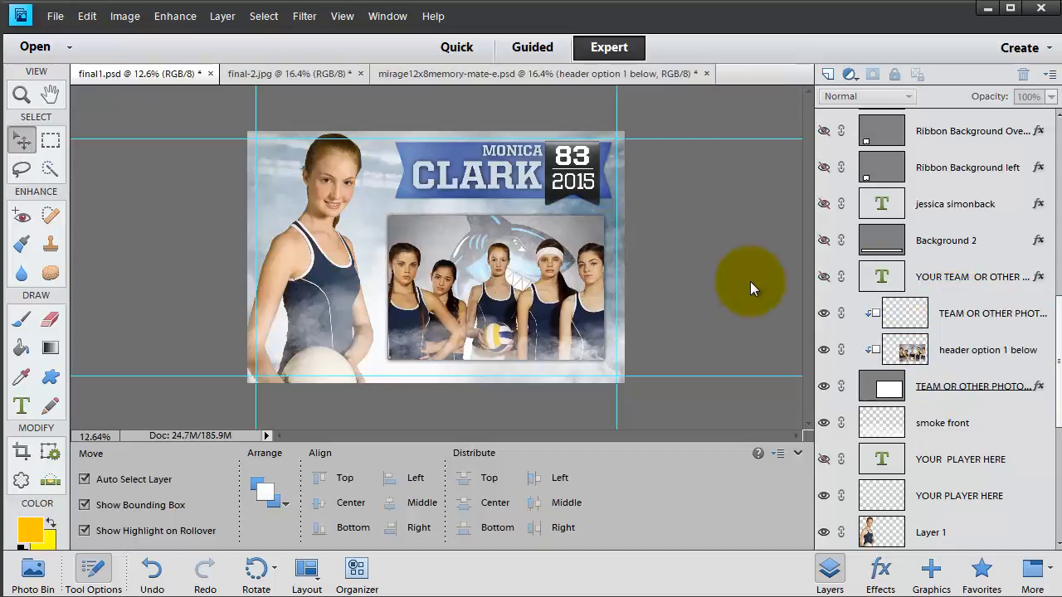
pyautogui.click(512, 323)
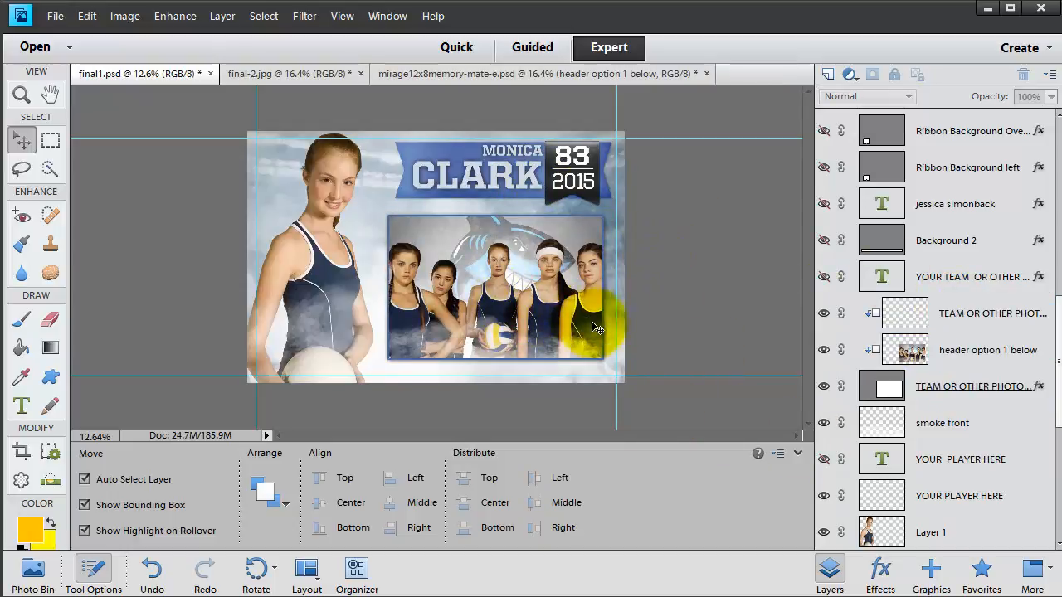
pyautogui.click(432, 240)
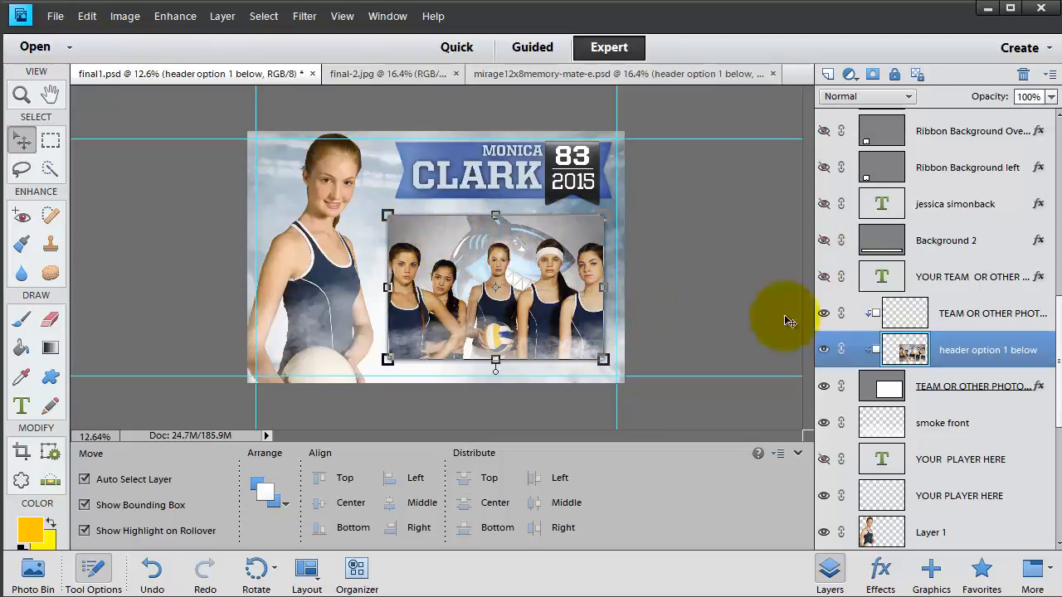
# - Hide the background hue adjustment in final1.psd
pyautogui.scroll(-5, 1021, 460)
pyautogui.click(996, 496)
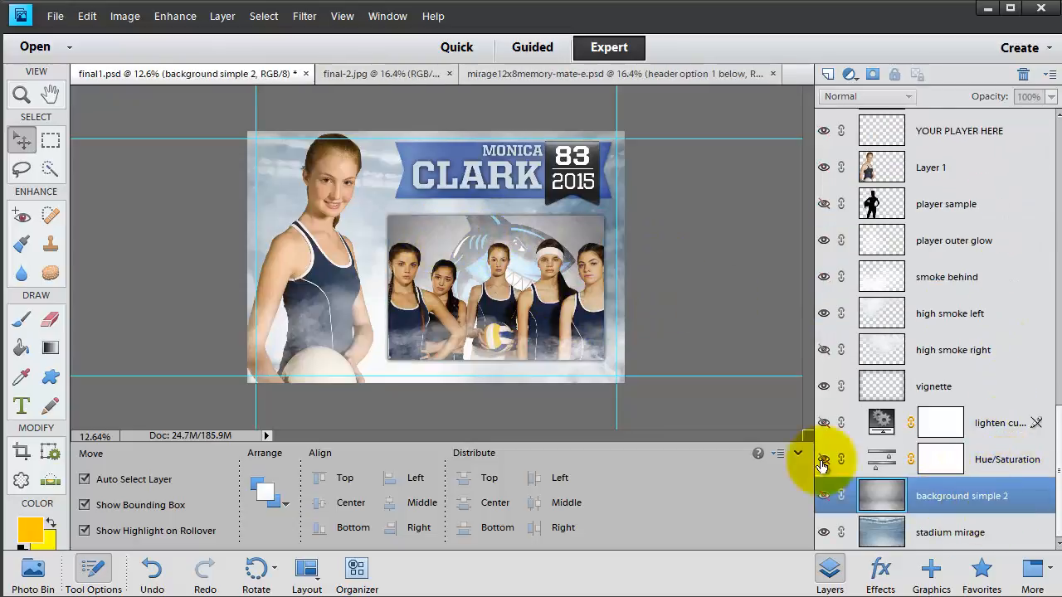
pyautogui.click(822, 459)
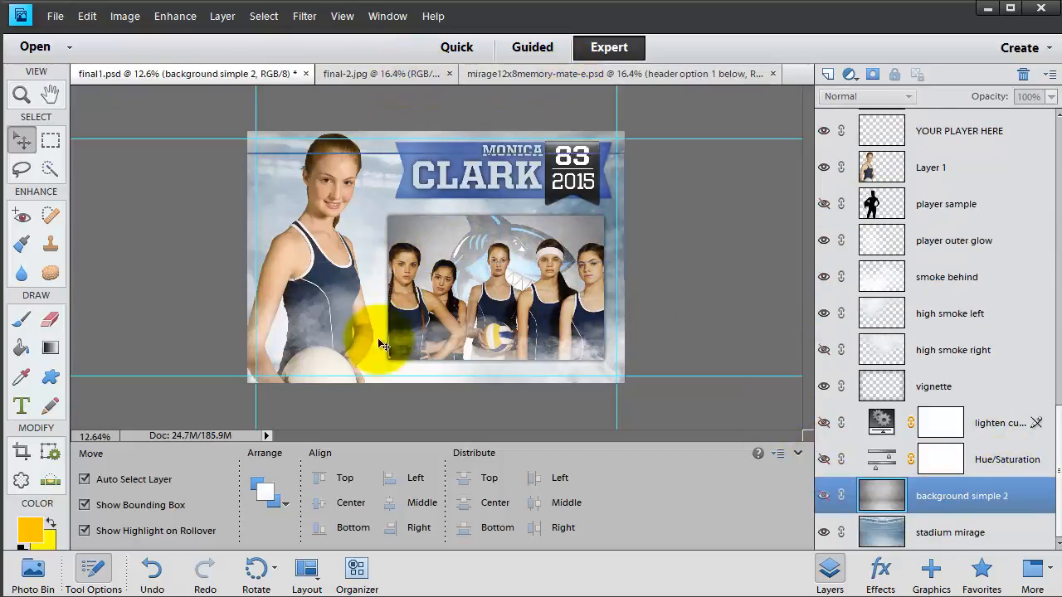
pyautogui.click(420, 217)
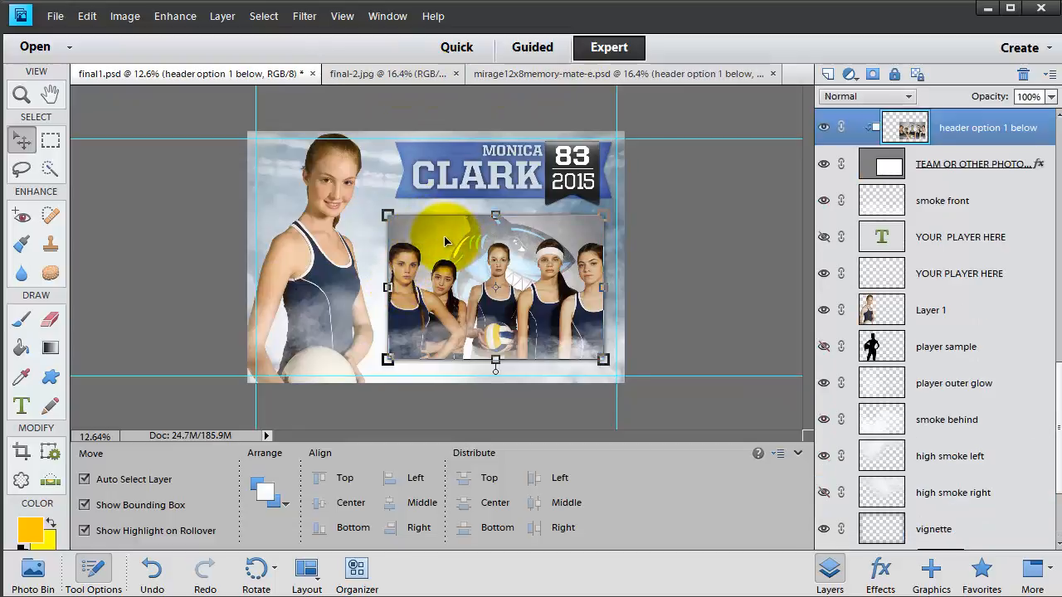
# - In mirage12x8memory-mate-e.psd, turn on the Hue/Saturation layer and set Hue to 208, then return to final1.psd
pyautogui.click(556, 73)
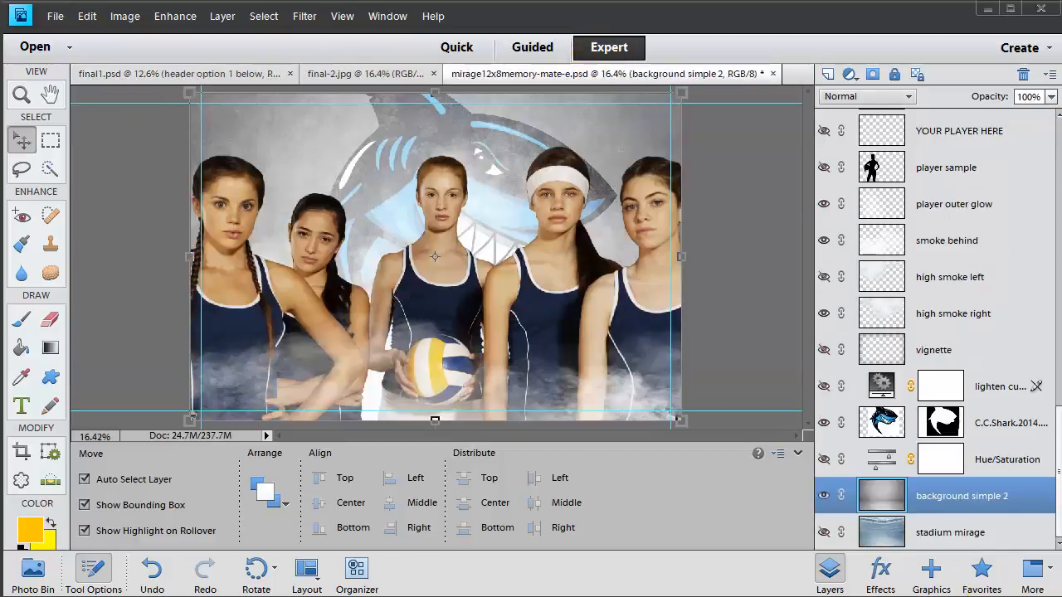
pyautogui.click(822, 461)
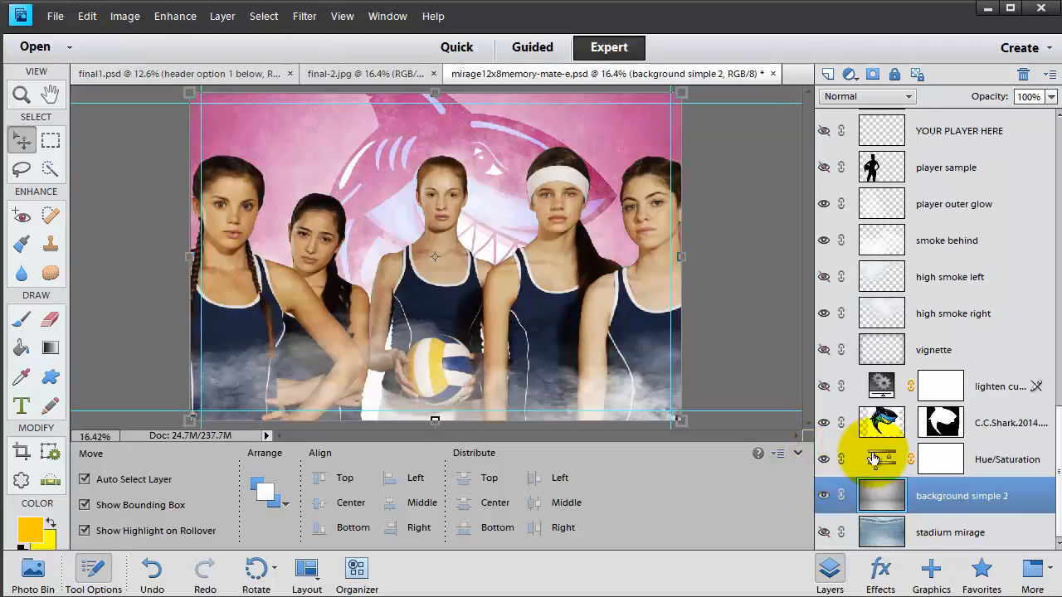
pyautogui.doubleClick(881, 459)
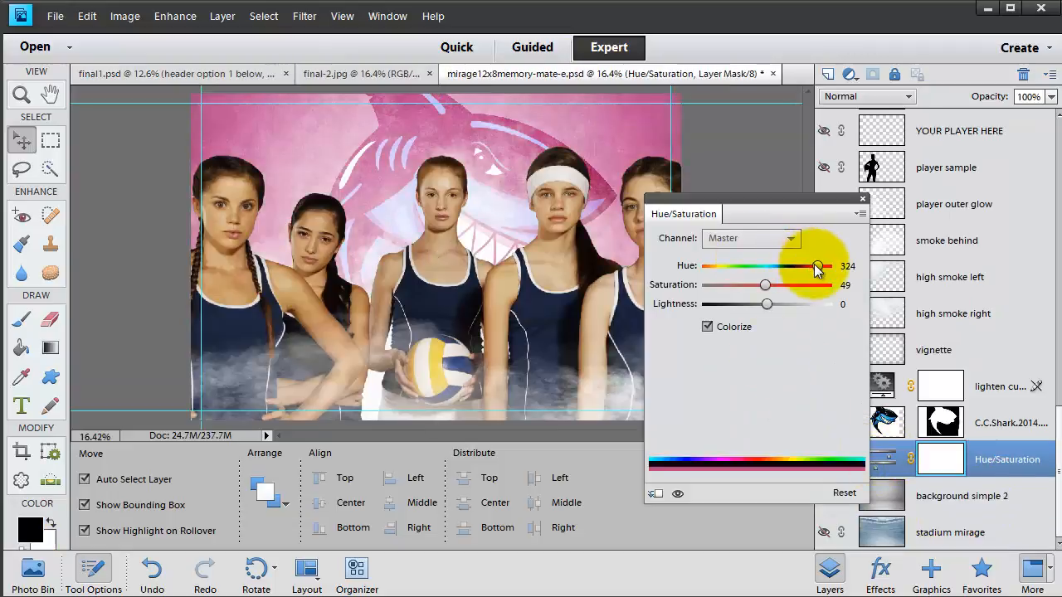
pyautogui.moveTo(818, 266); pyautogui.dragTo(782, 286)
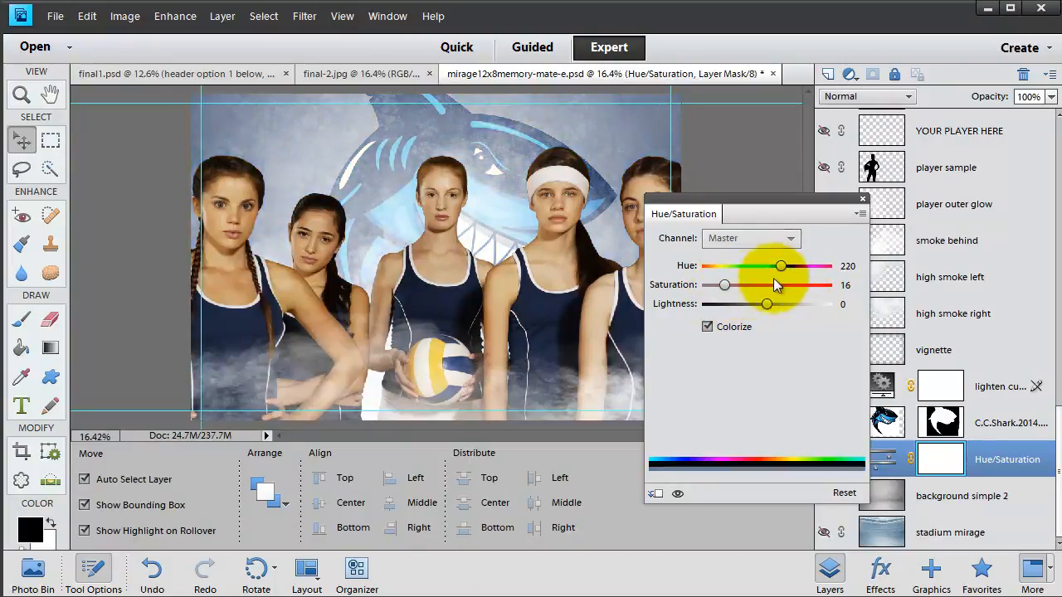
pyautogui.moveTo(801, 272); pyautogui.dragTo(776, 280)
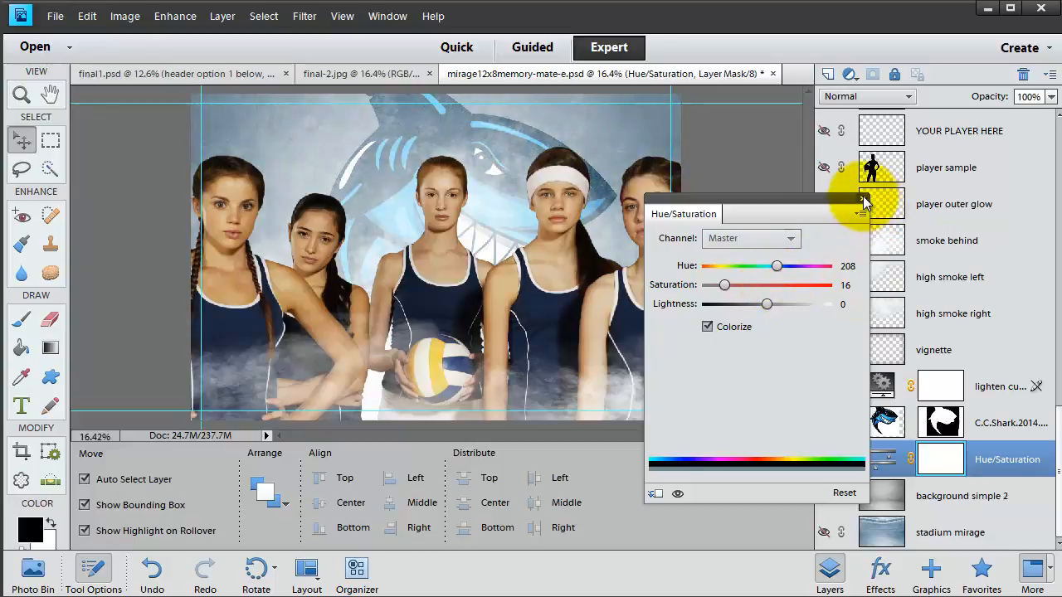
pyautogui.click(864, 202)
pyautogui.click(190, 76)
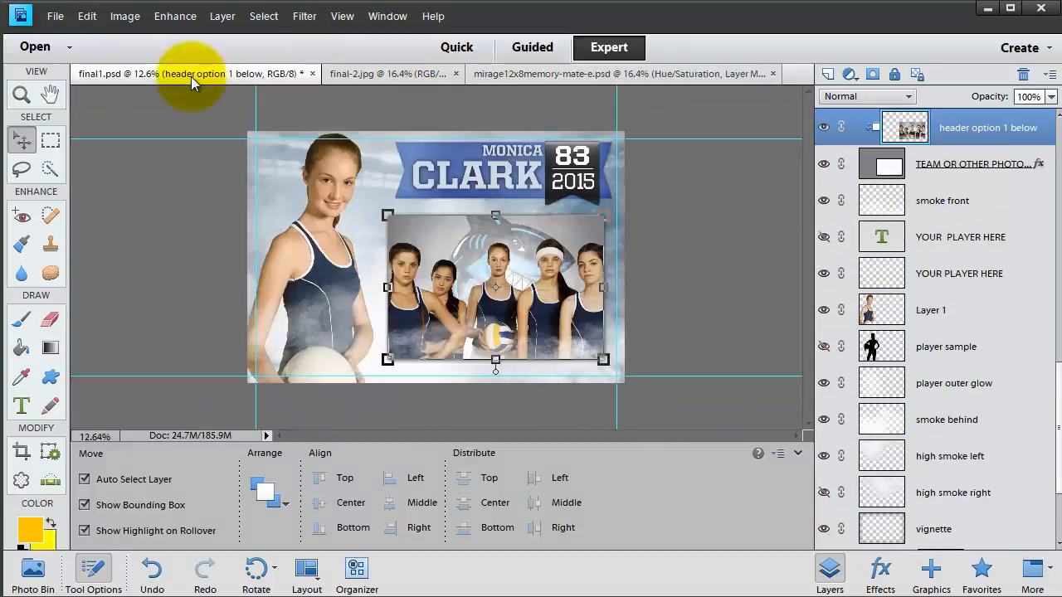
pyautogui.click(368, 202)
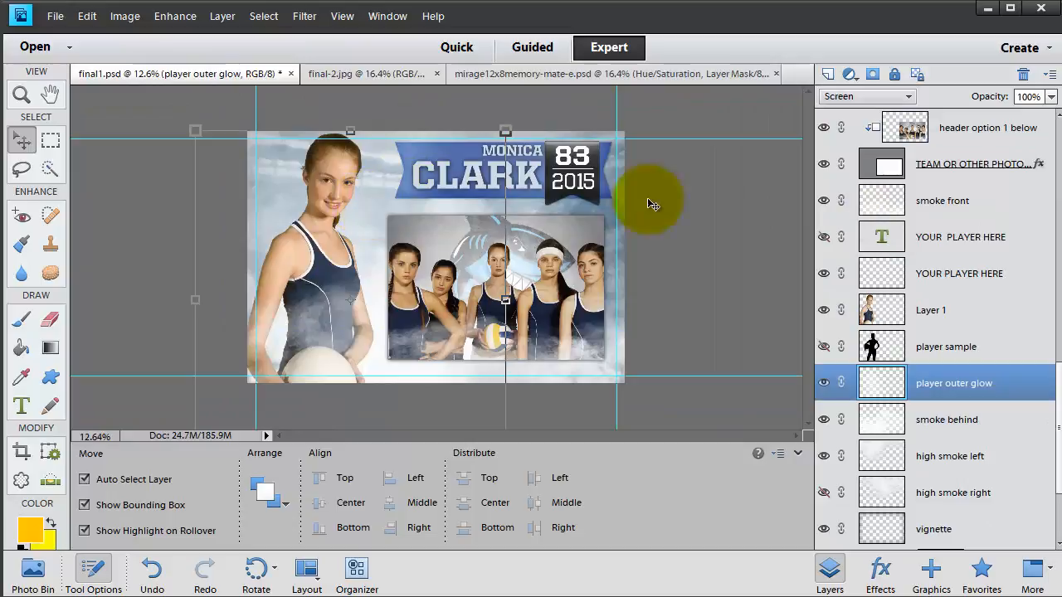
pyautogui.scroll(-4, 927, 527)
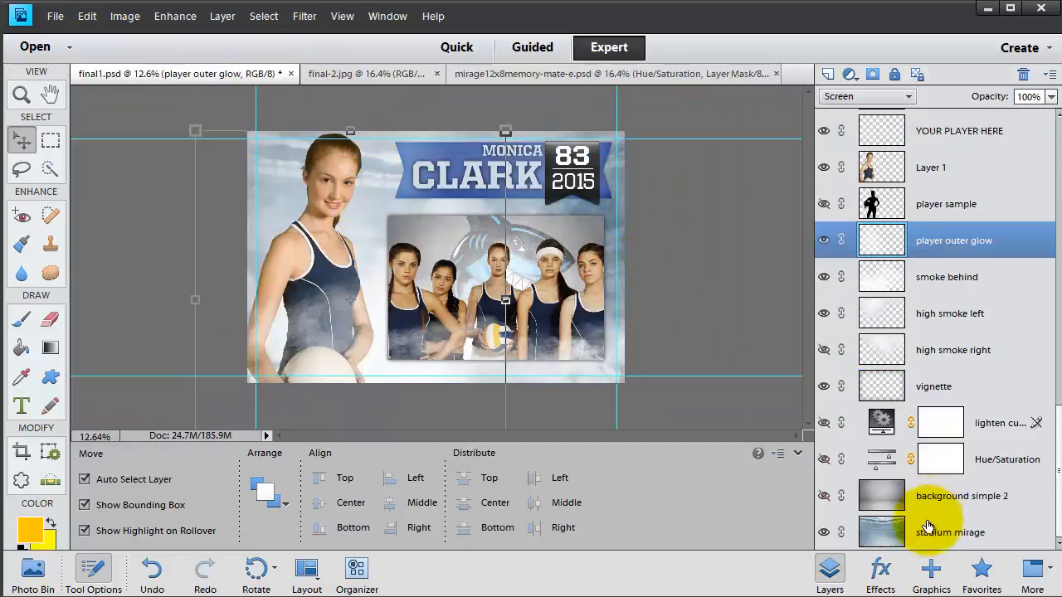
pyautogui.click(824, 460)
pyautogui.doubleClick(881, 458)
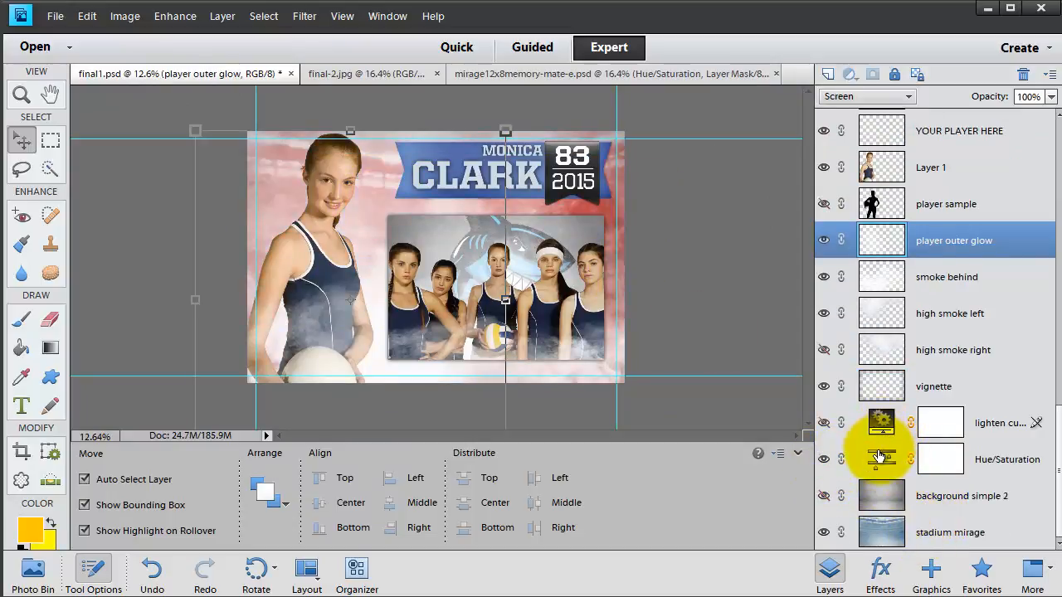
pyautogui.moveTo(701, 267); pyautogui.dragTo(729, 268)
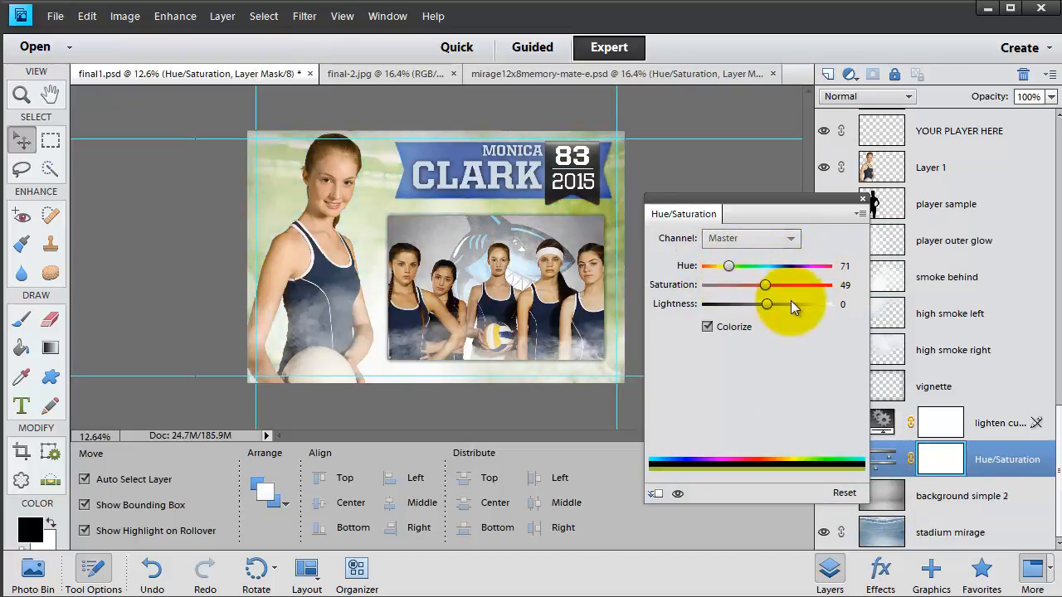
pyautogui.moveTo(794, 286); pyautogui.dragTo(762, 318)
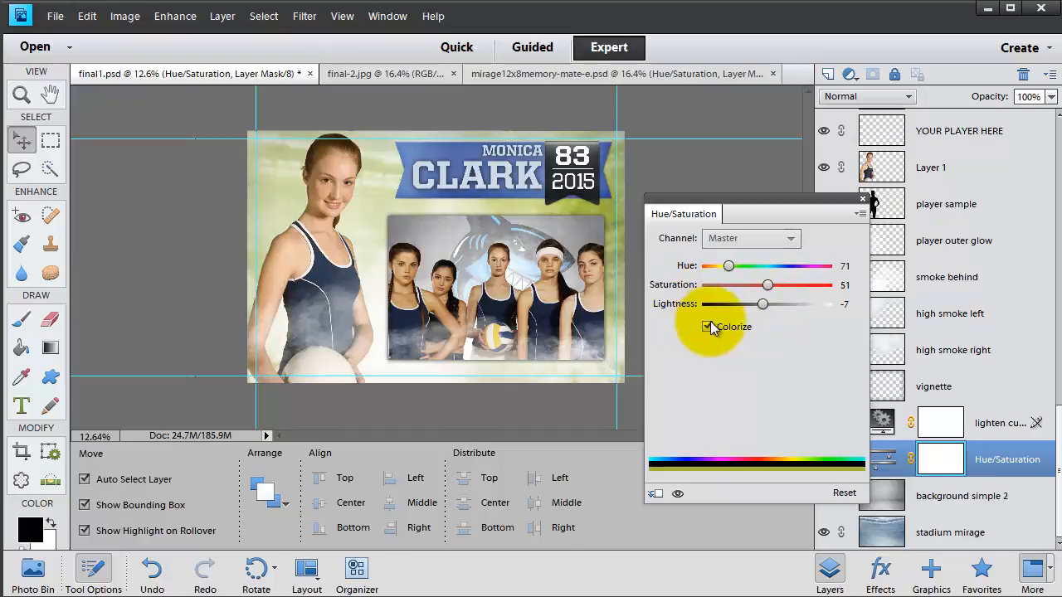
pyautogui.click(863, 199)
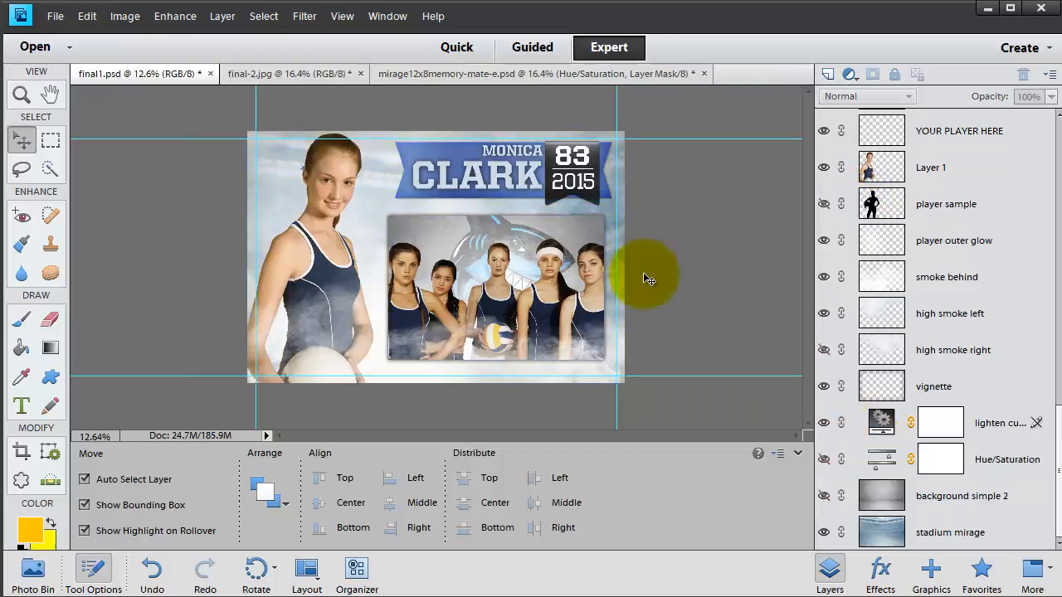